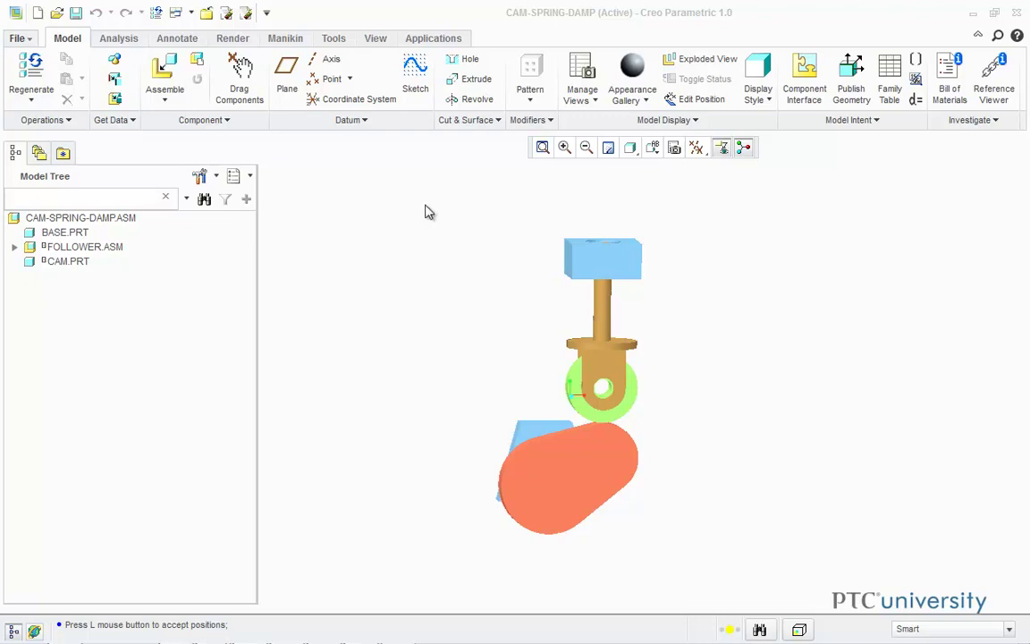
# Switch the CAM-SPRING-DAMP assembly into the Mechanism application
pyautogui.click(435, 40)
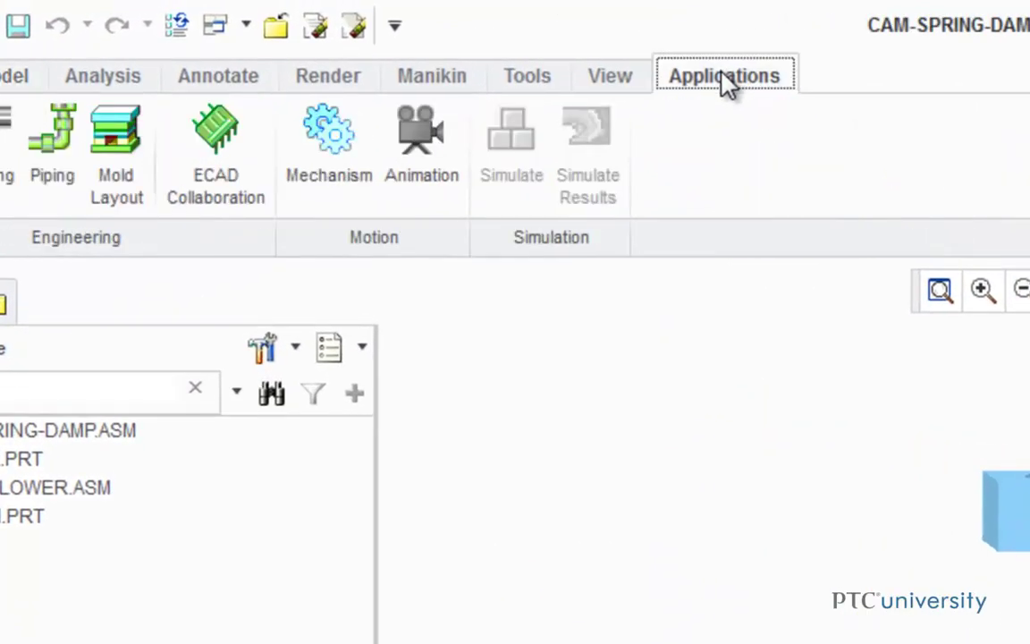
pyautogui.click(343, 150)
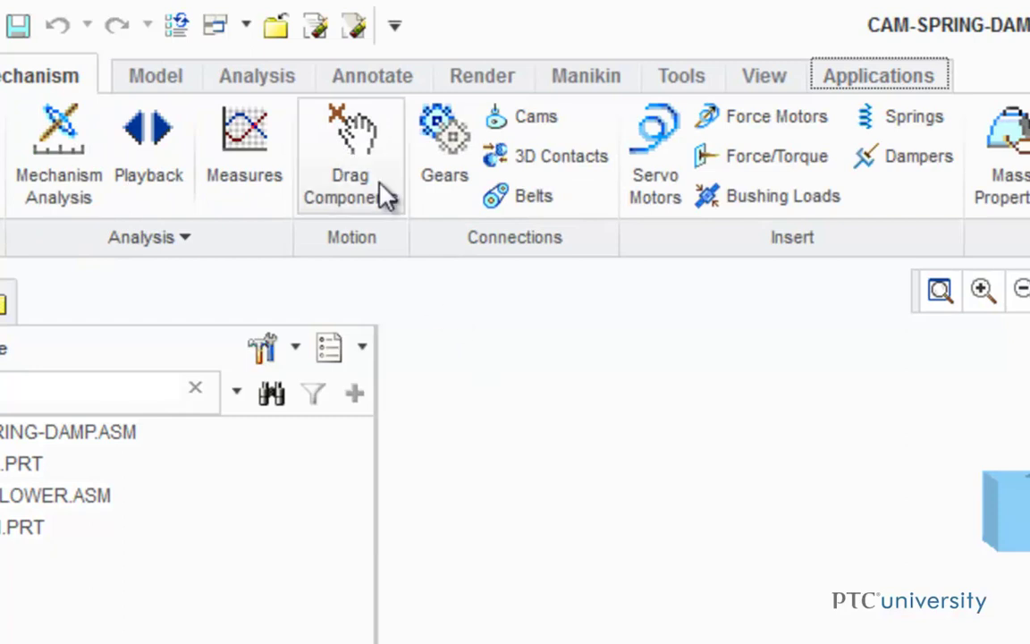
pyautogui.click(373, 164)
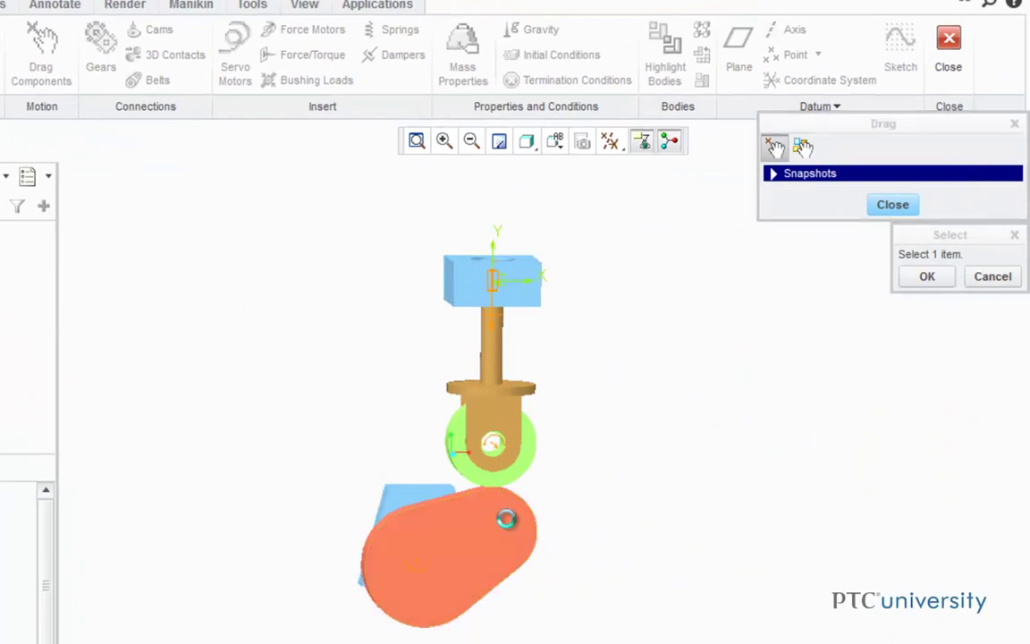
pyautogui.click(506, 526)
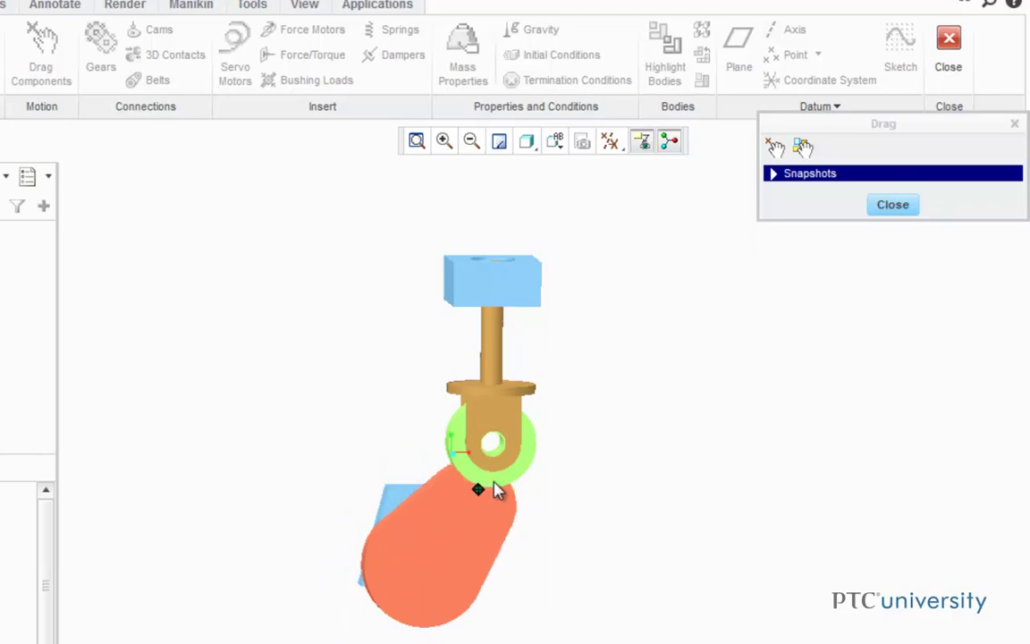
pyautogui.click(506, 523)
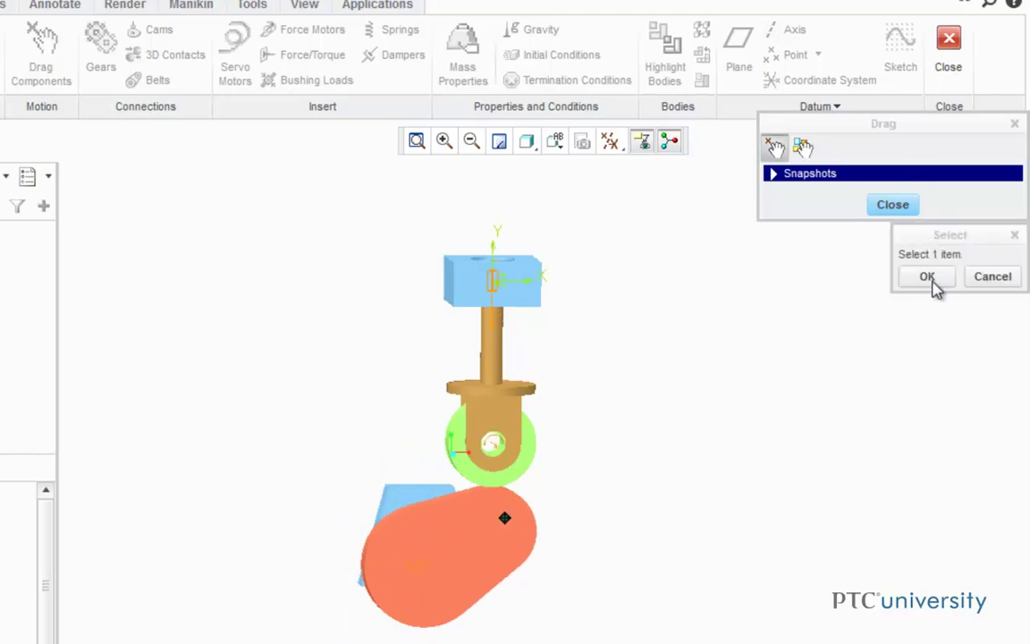
pyautogui.click(930, 278)
pyautogui.click(892, 204)
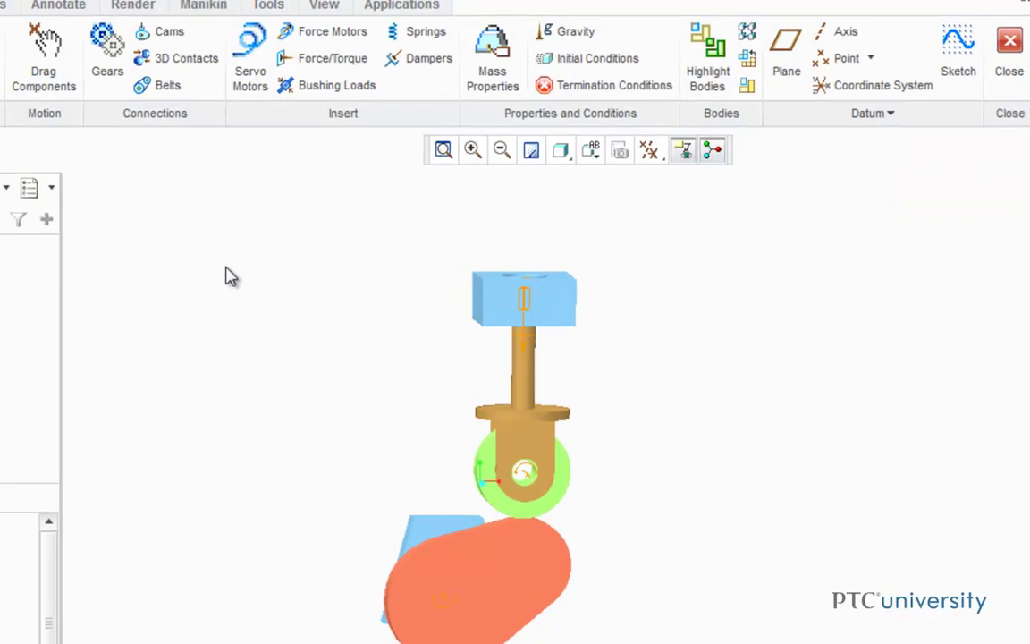
# Begin a cam-follower connection with the cam's outer surface autoselected as Cam1
pyautogui.click(175, 28)
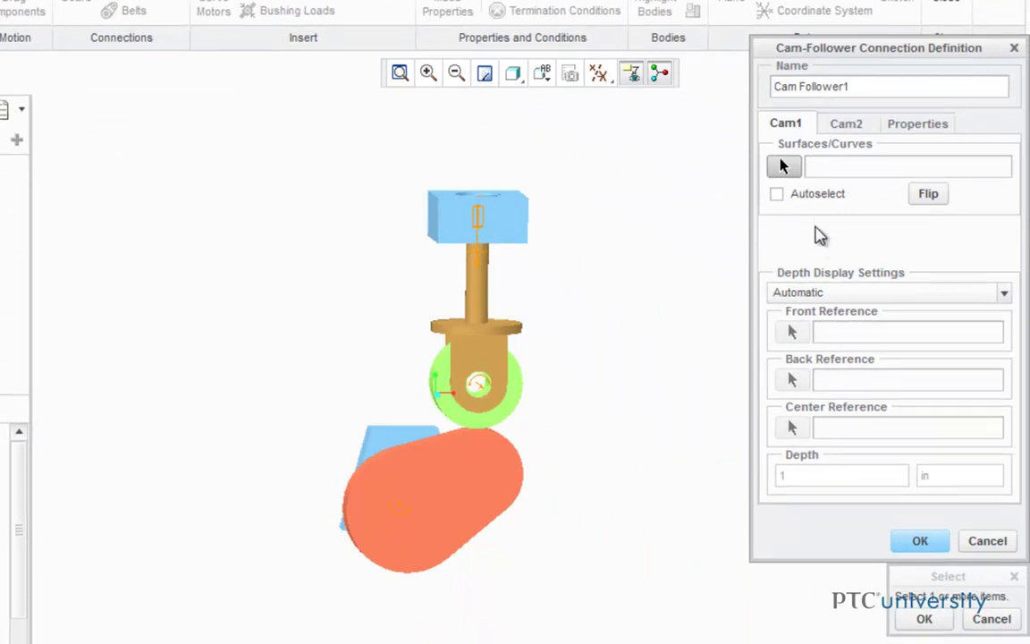
pyautogui.click(778, 194)
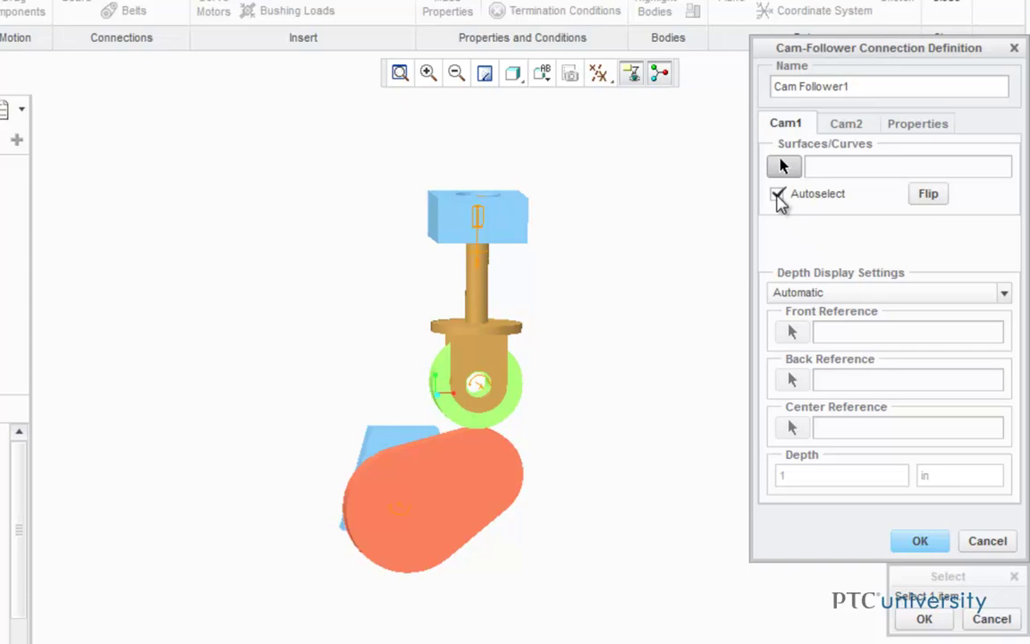
pyautogui.moveTo(742, 376); pyautogui.dragTo(720, 416, button='middle')
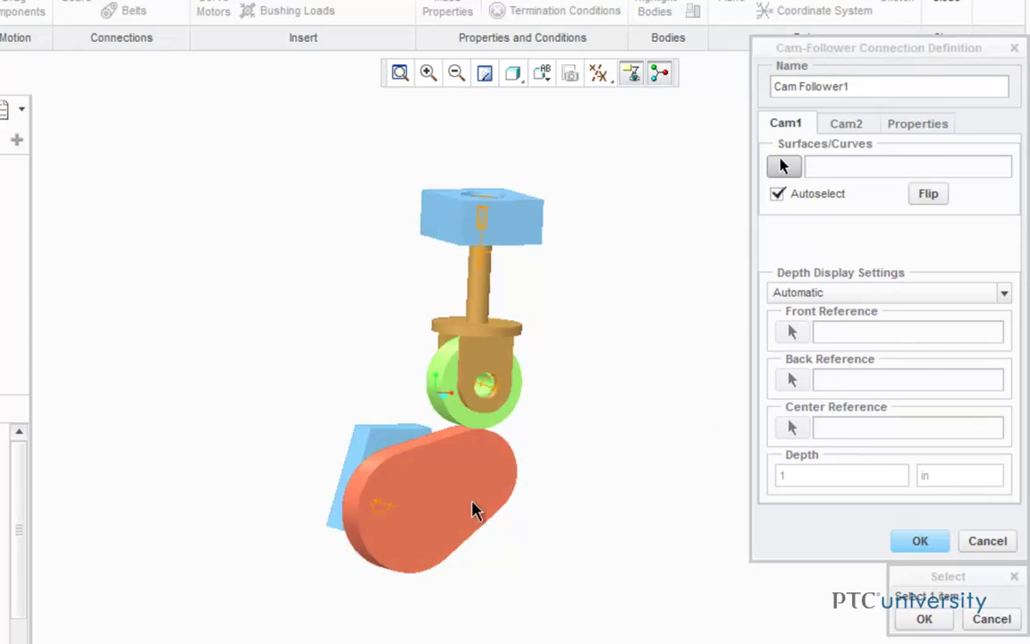
pyautogui.scroll(3, 362, 488)
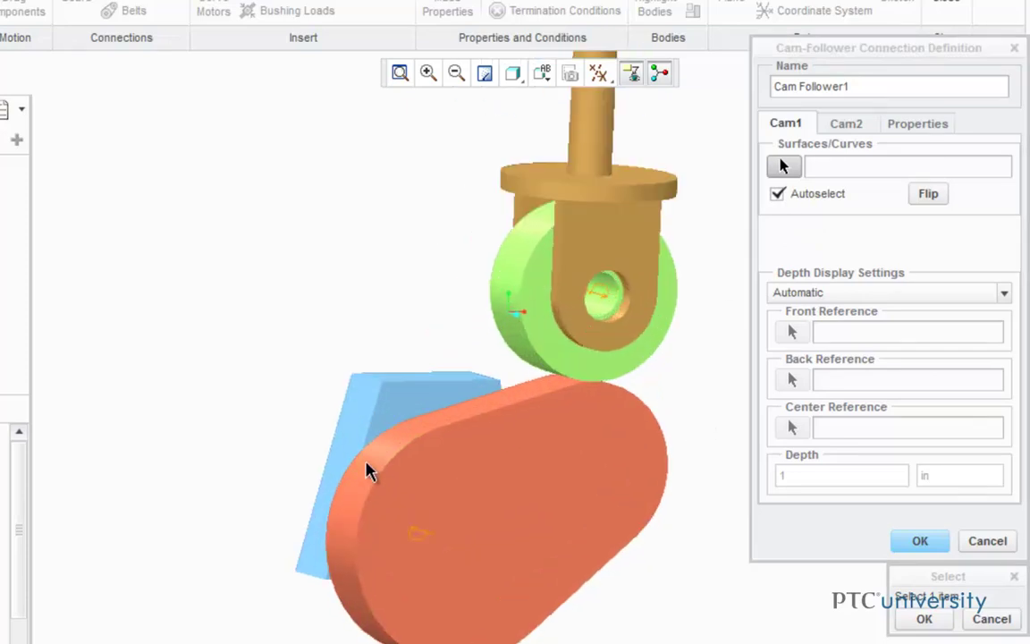
pyautogui.click(375, 476)
pyautogui.scroll(-3, 375, 476)
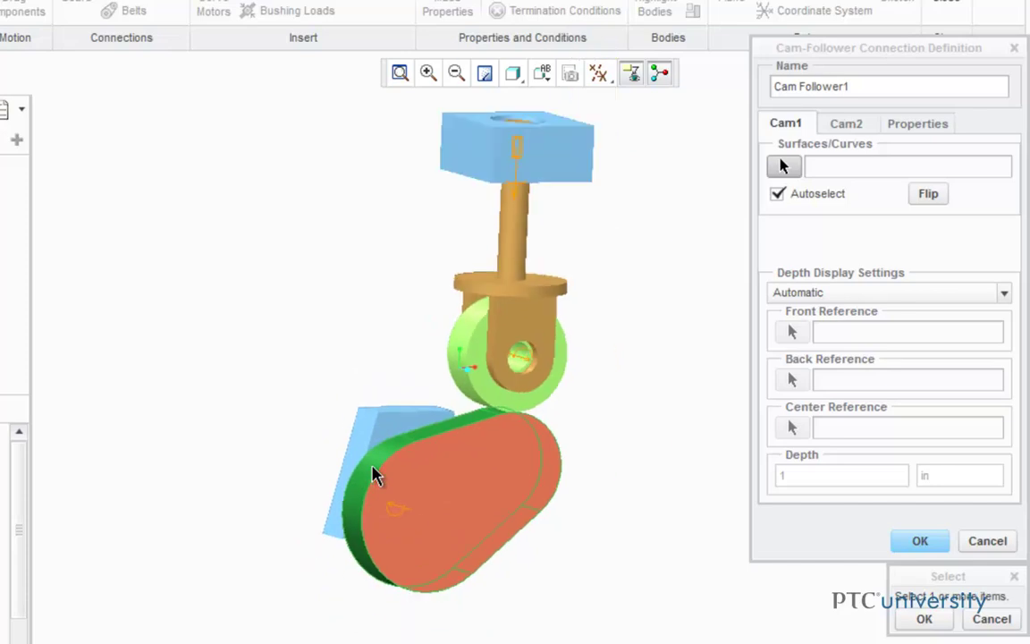
pyautogui.click(924, 619)
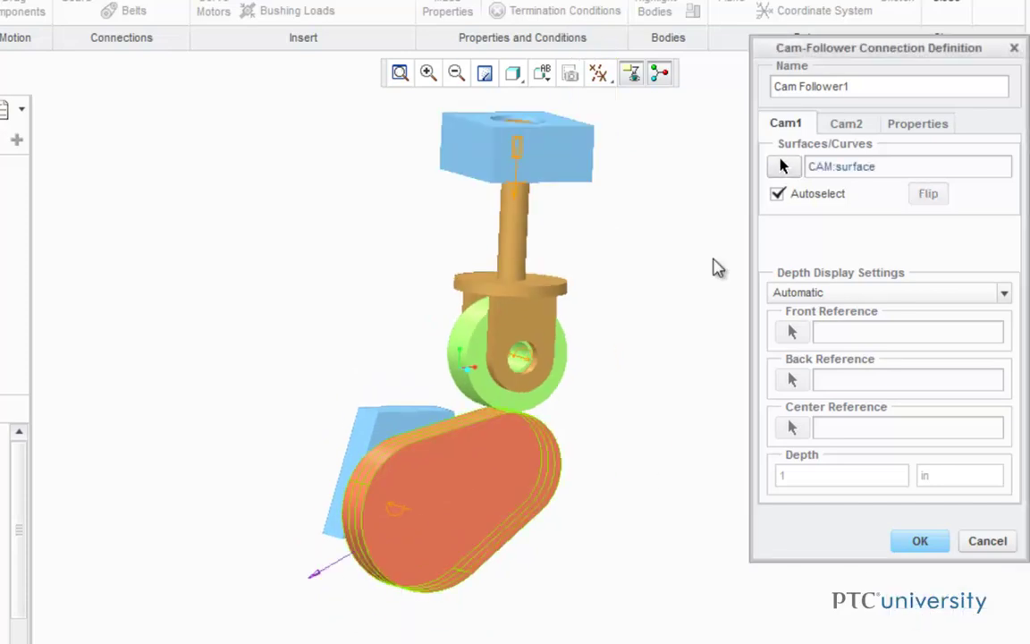
pyautogui.click(854, 127)
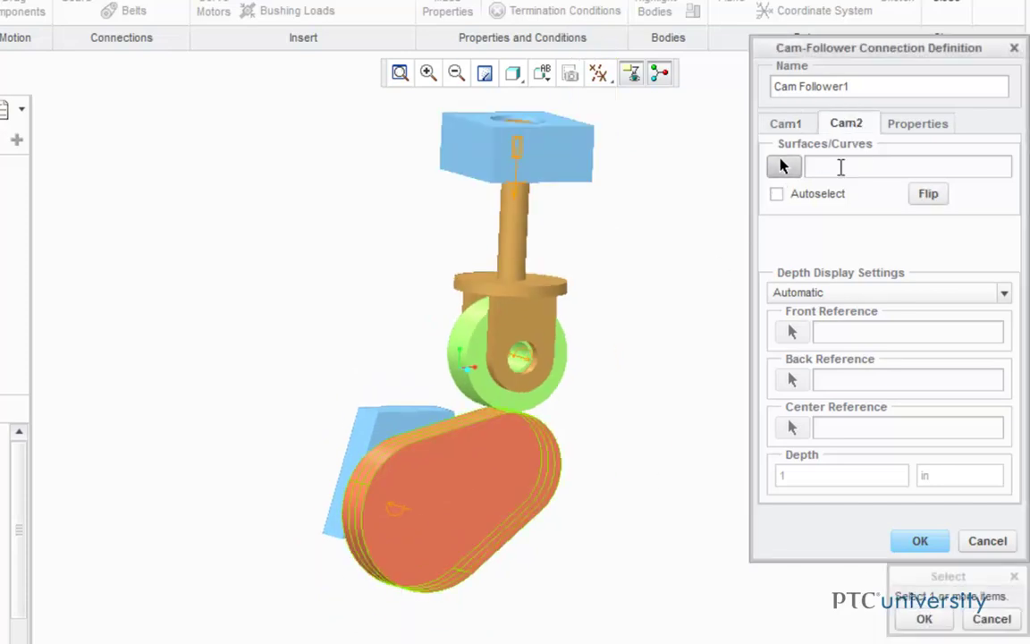
# Set the roller's outer surface as Cam2, leave liftoff disabled, and complete Cam Follower1
pyautogui.click(778, 197)
pyautogui.scroll(3, 429, 389)
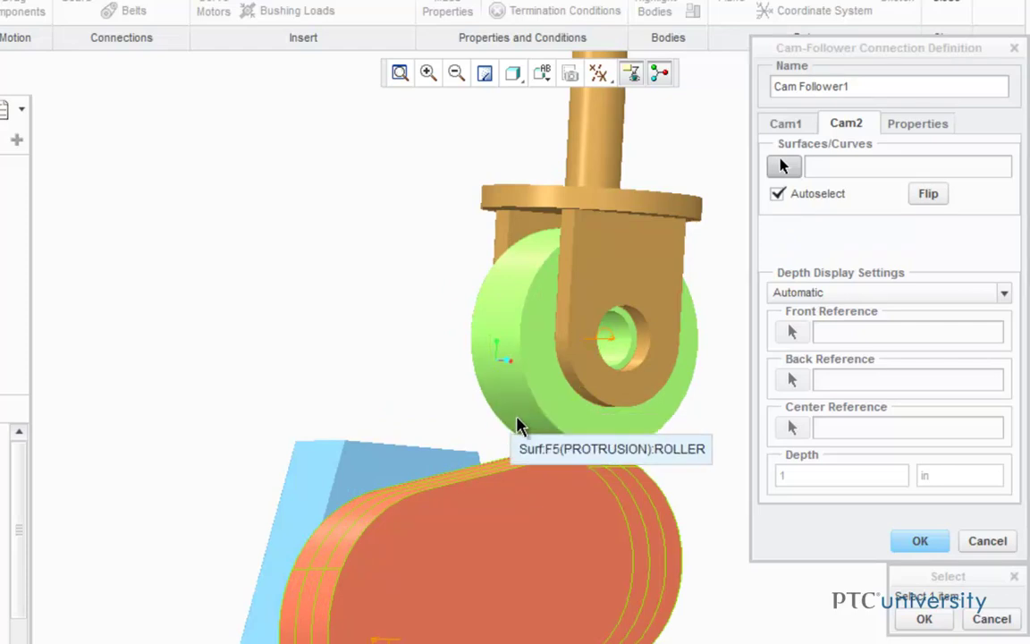
pyautogui.scroll(2, 520, 425)
pyautogui.scroll(1, 506, 419)
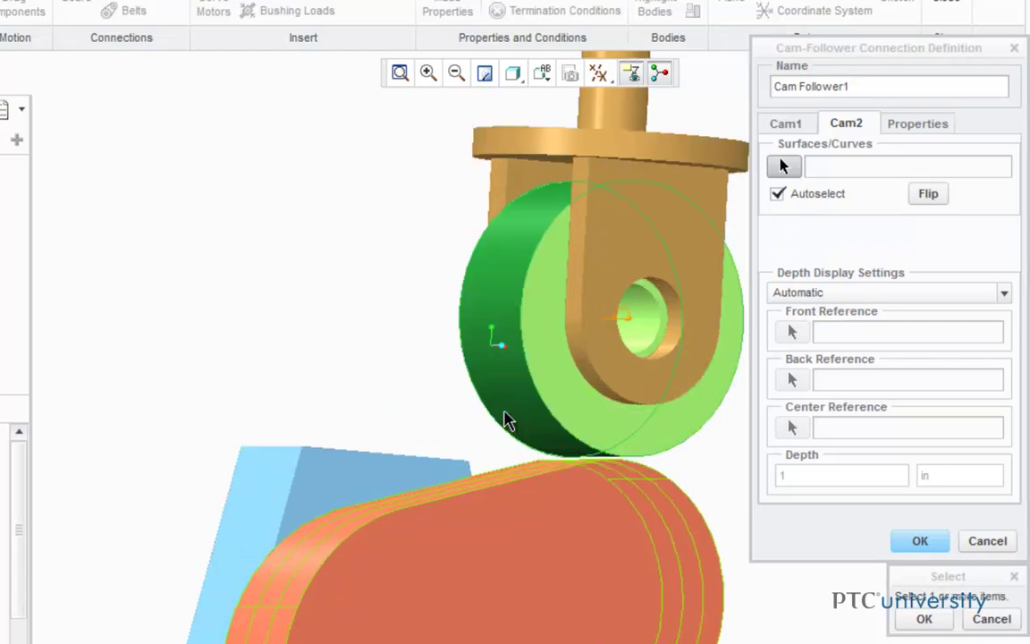
pyautogui.scroll(-1, 506, 420)
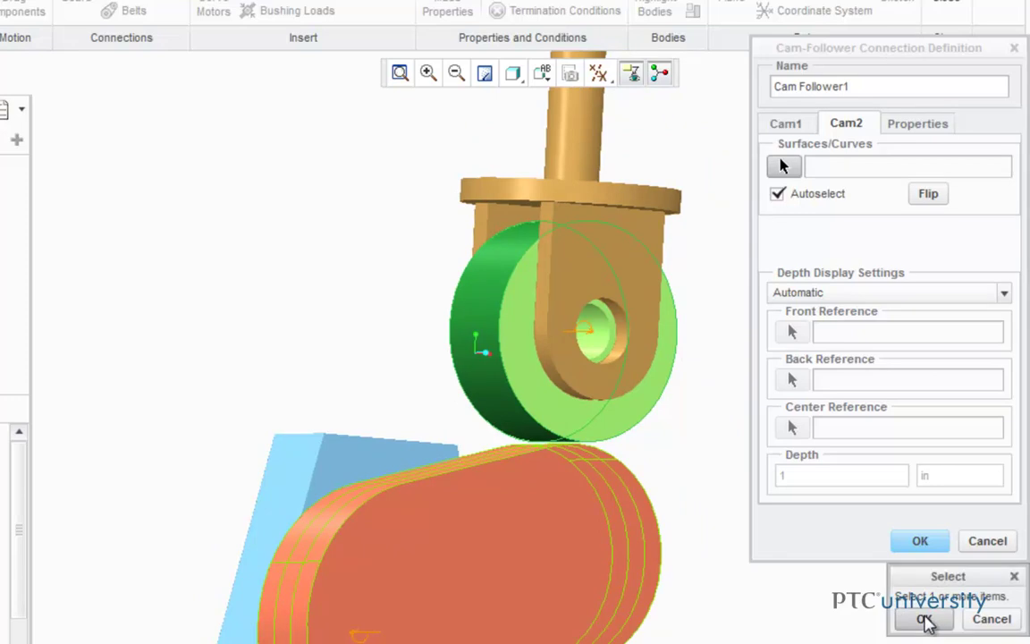
pyautogui.click(926, 619)
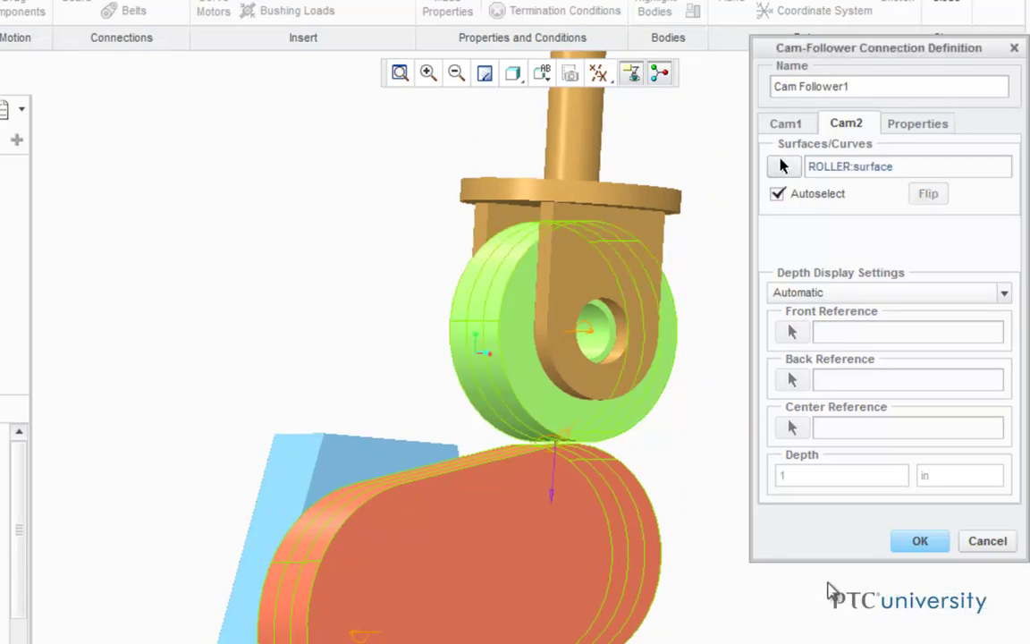
pyautogui.click(912, 128)
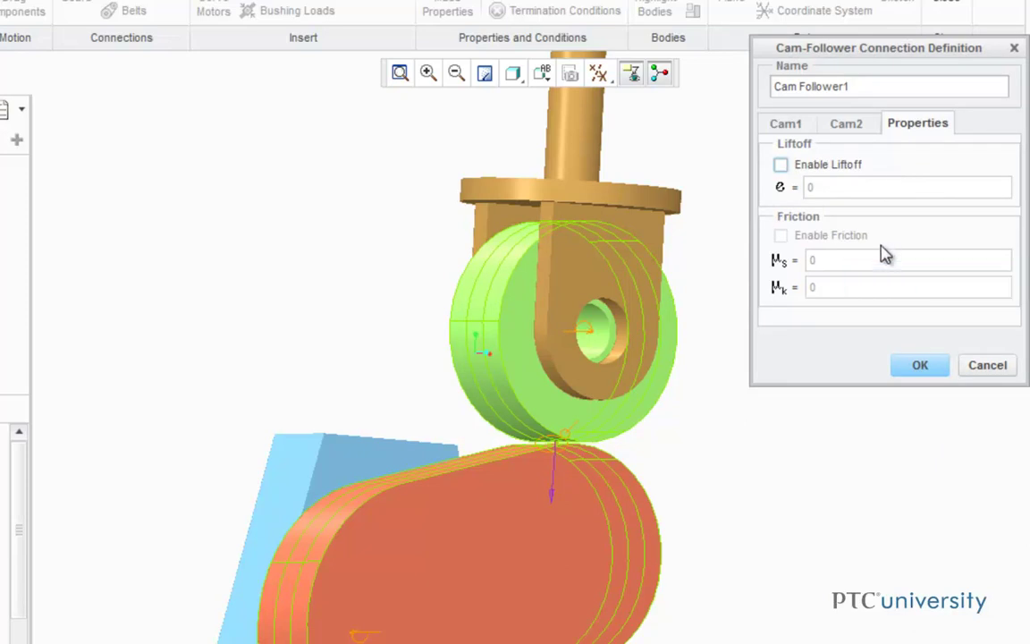
pyautogui.click(918, 366)
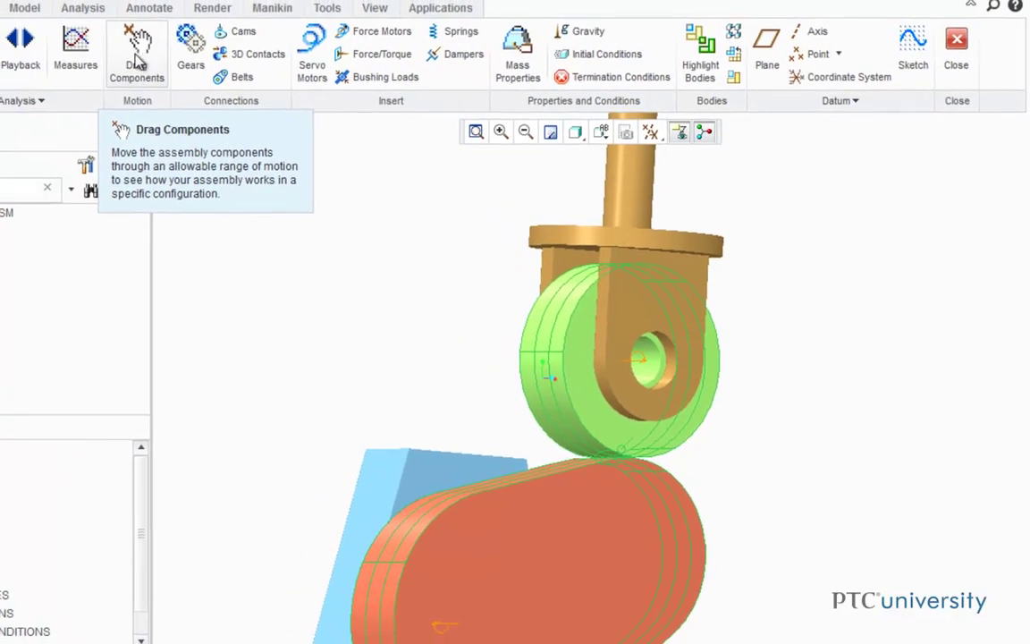
# Drag the cam to rotate it, watching the roller and rod ride its profile
pyautogui.click(139, 67)
pyautogui.click(626, 540)
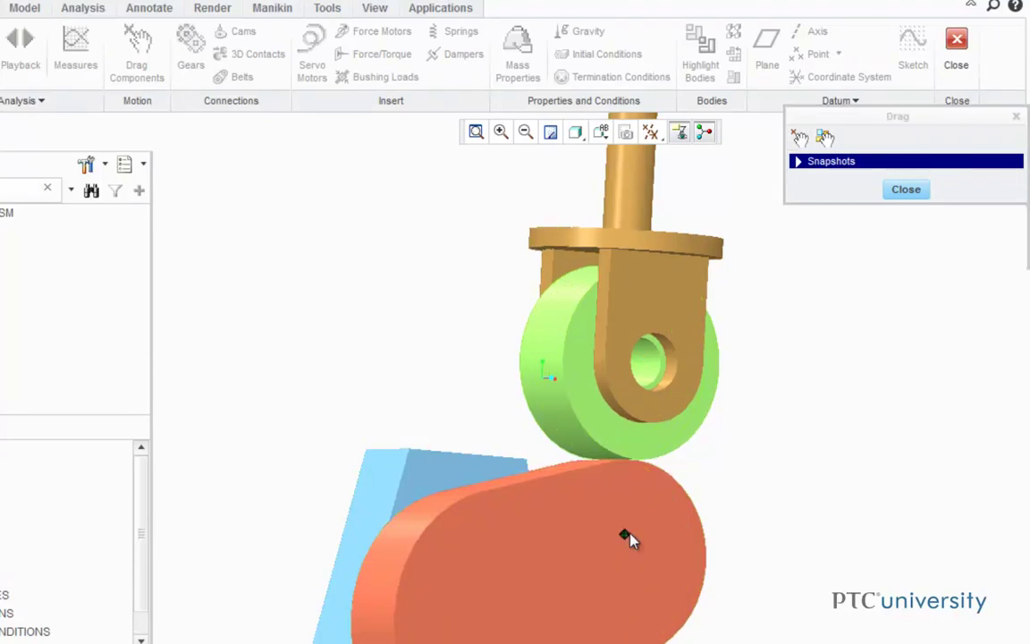
pyautogui.scroll(-3, 639, 540)
pyautogui.moveTo(601, 558); pyautogui.dragTo(613, 533)
pyautogui.middleClick(833, 202)
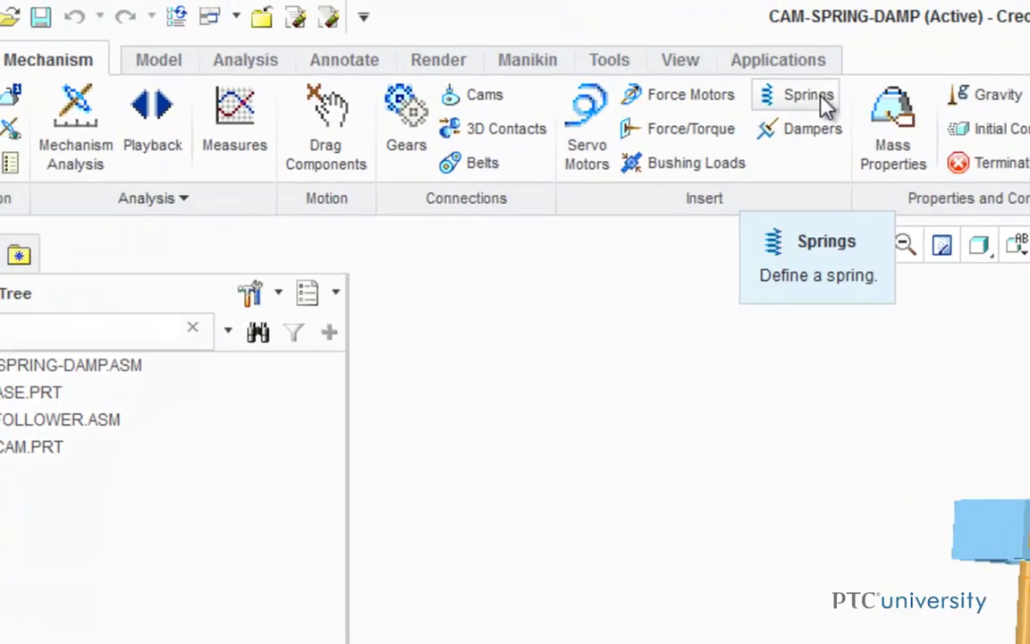
# Start a new spring and show its References panel, with no ends picked yet
pyautogui.click(438, 32)
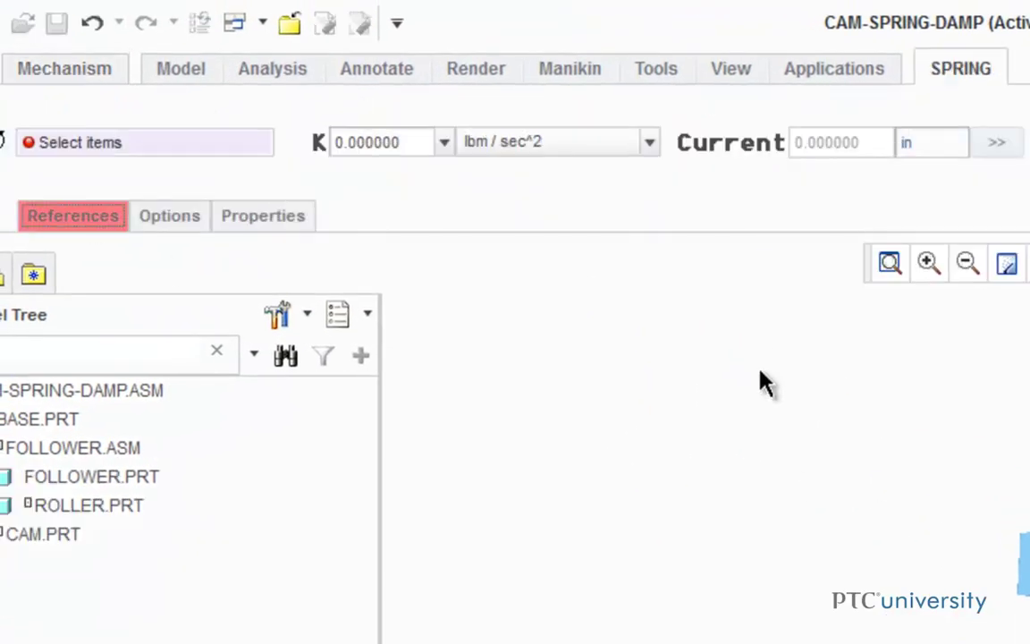
pyautogui.click(69, 220)
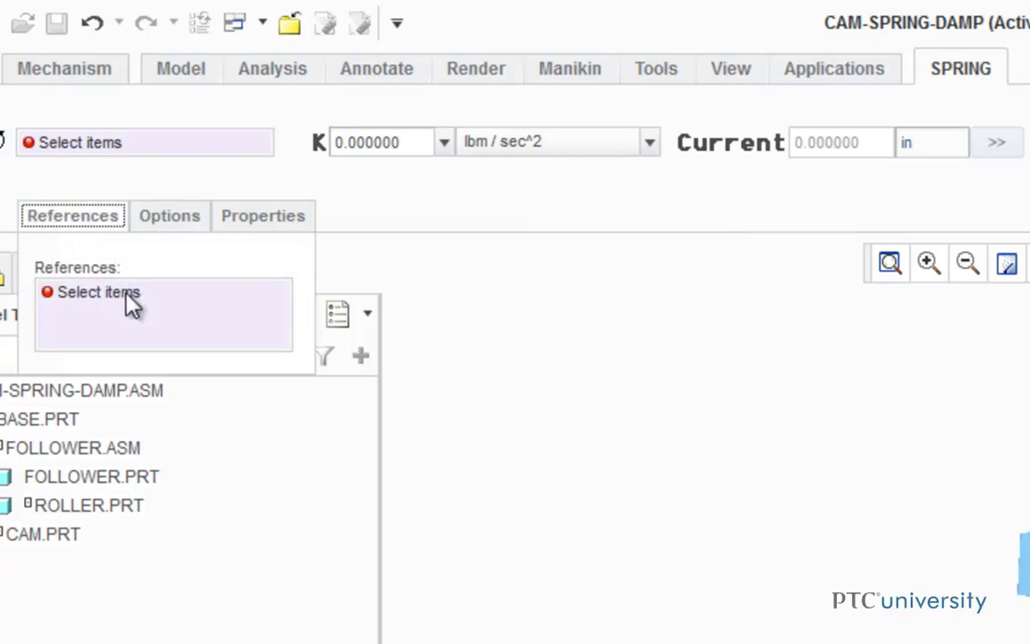
pyautogui.click(658, 70)
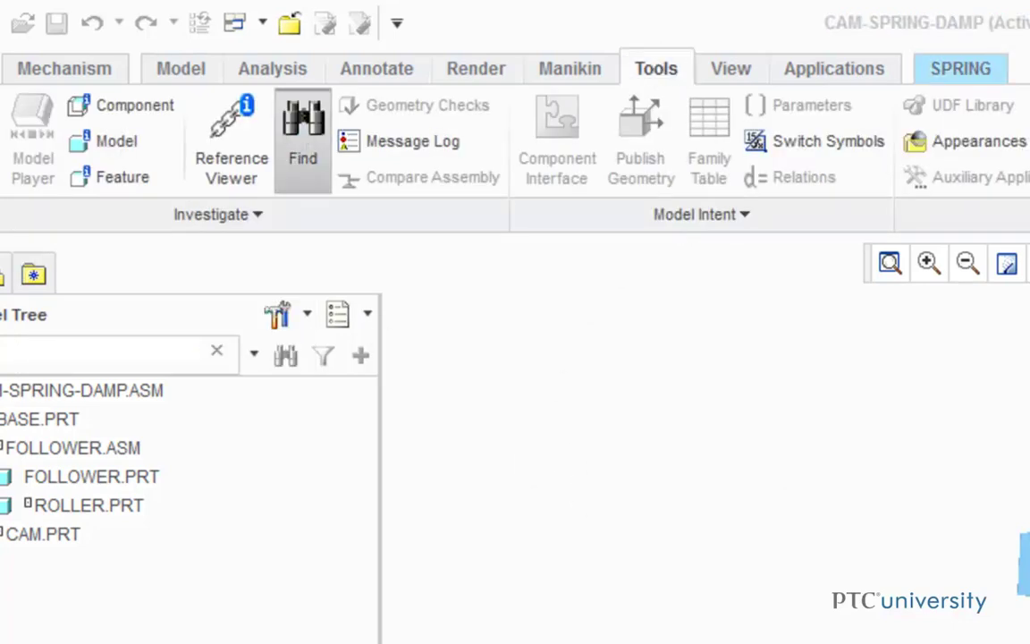
# Find and select the BASE and FOLLOWER PNT0 datum points as the spring's ends
pyautogui.click(303, 134)
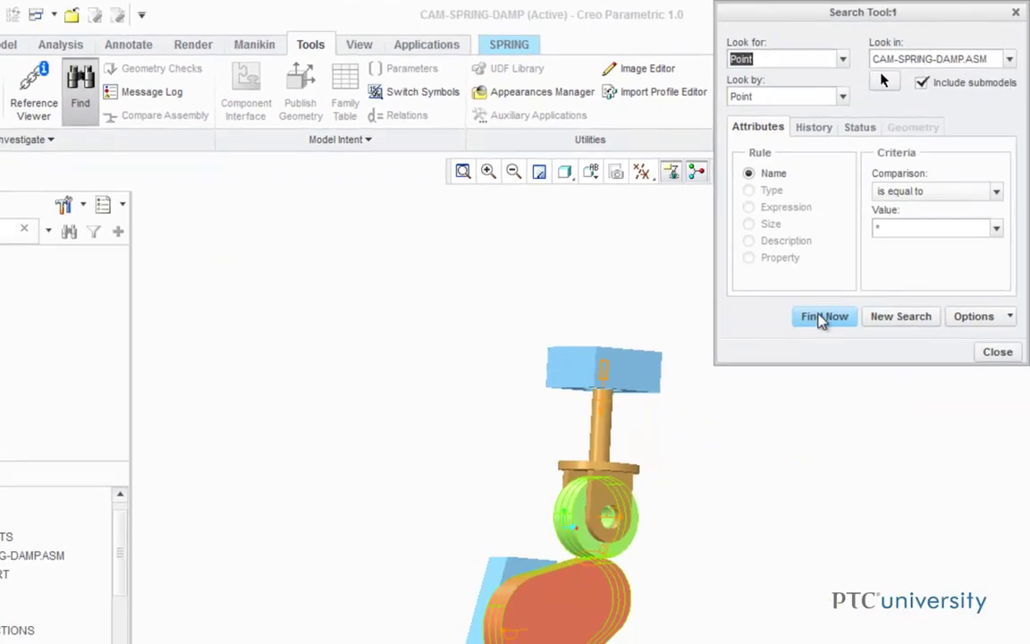
pyautogui.click(820, 318)
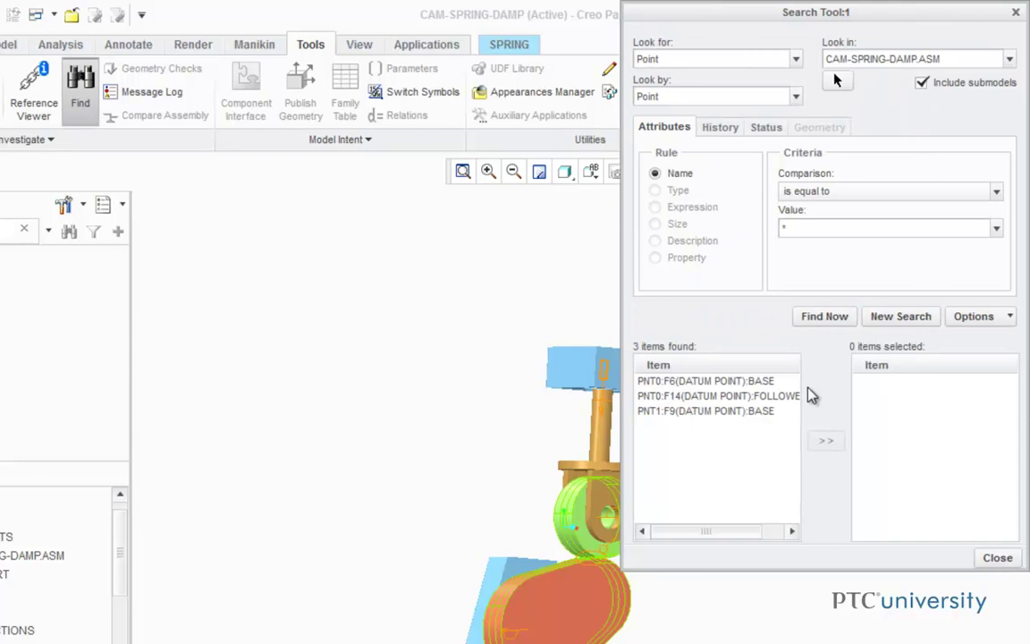
pyautogui.click(683, 382)
pyautogui.keyDown('shift'); pyautogui.click(706, 395); pyautogui.keyUp('shift')
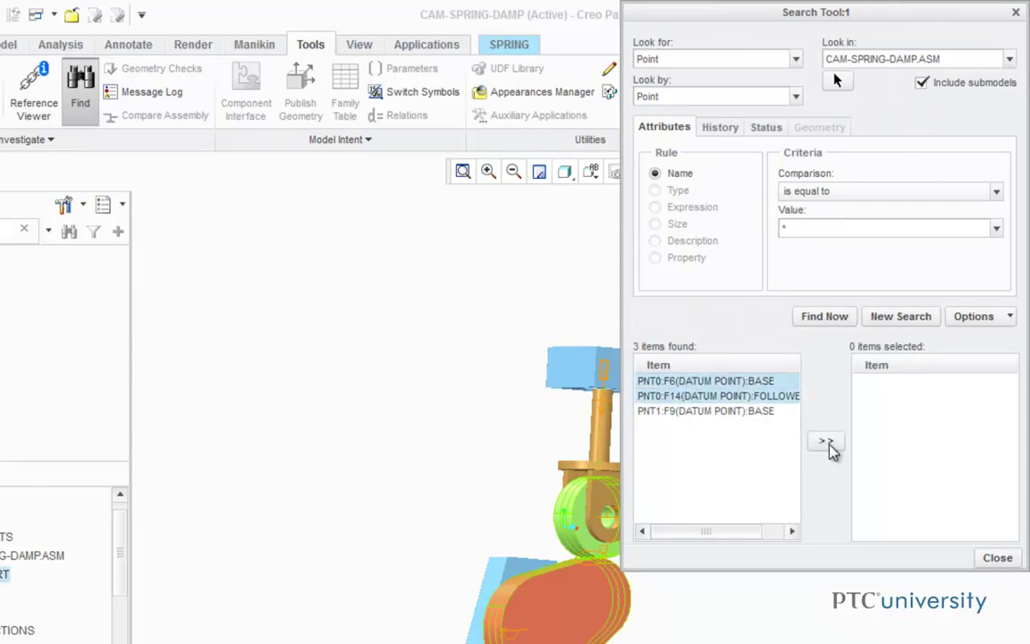
pyautogui.click(828, 443)
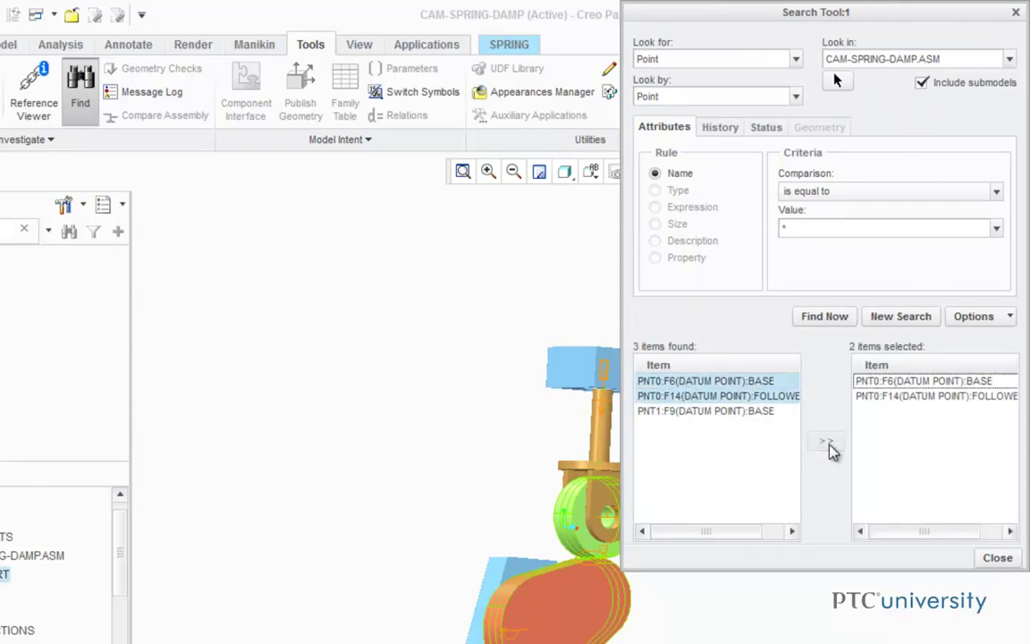
pyautogui.click(1000, 560)
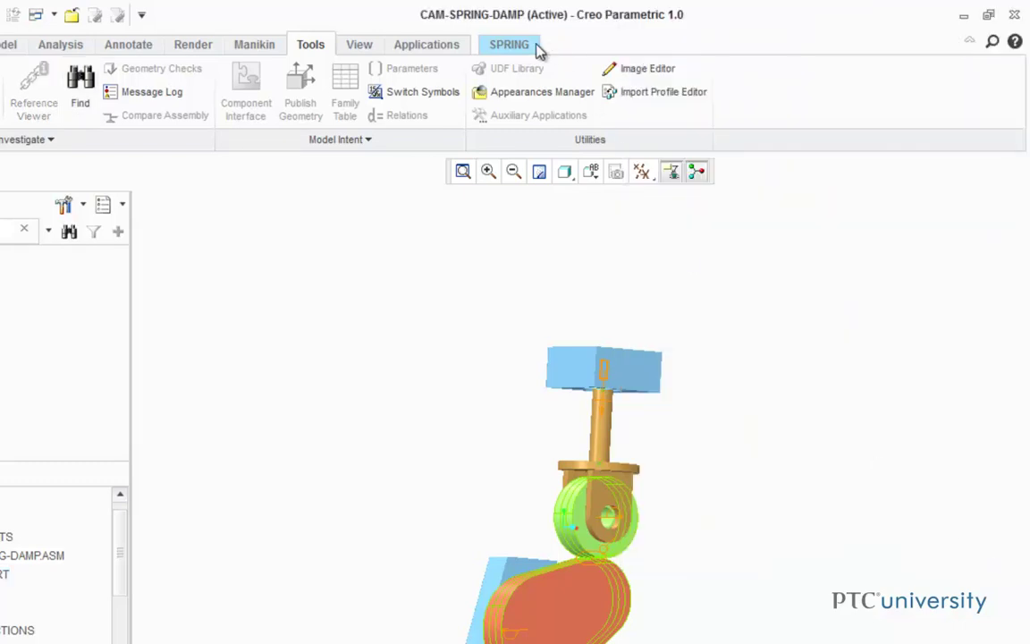
# Set the spring stiffness K to 100 N/m
pyautogui.click(527, 47)
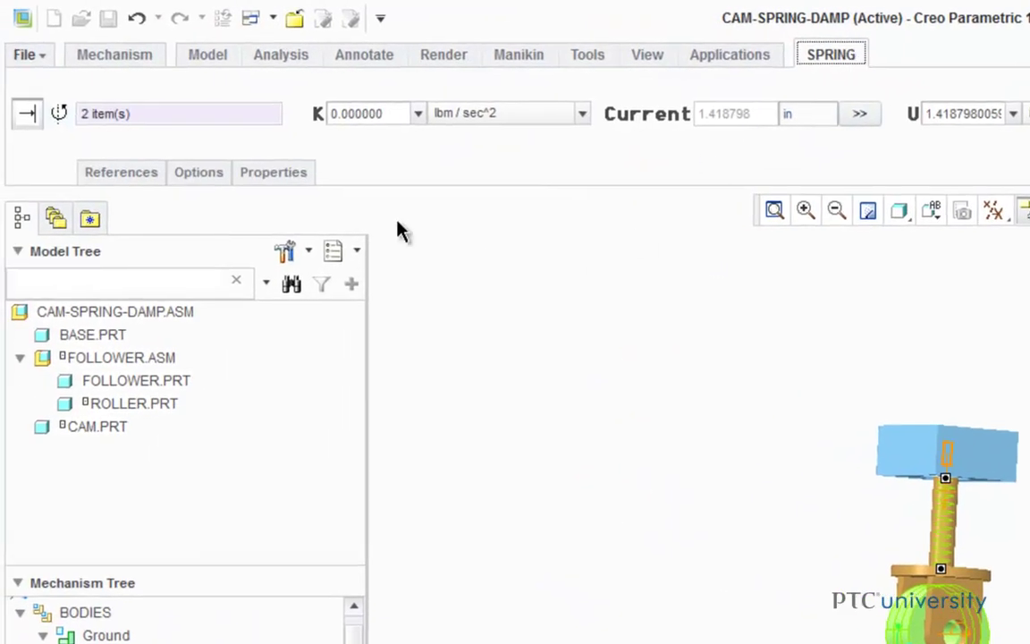
pyautogui.click(145, 179)
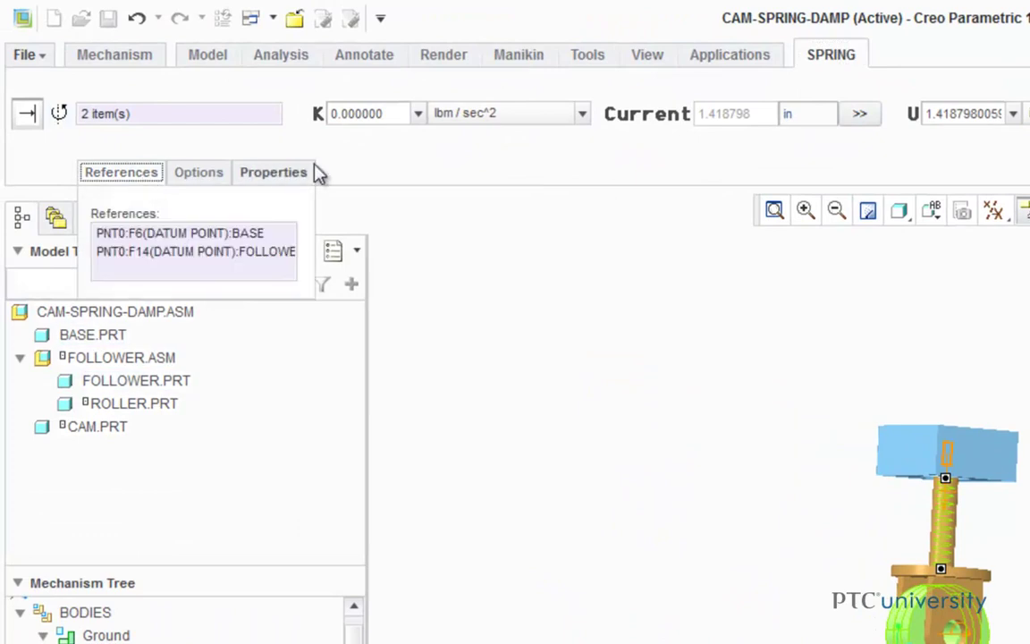
pyautogui.click(583, 114)
pyautogui.click(580, 189)
pyautogui.click(580, 190)
pyautogui.click(543, 176)
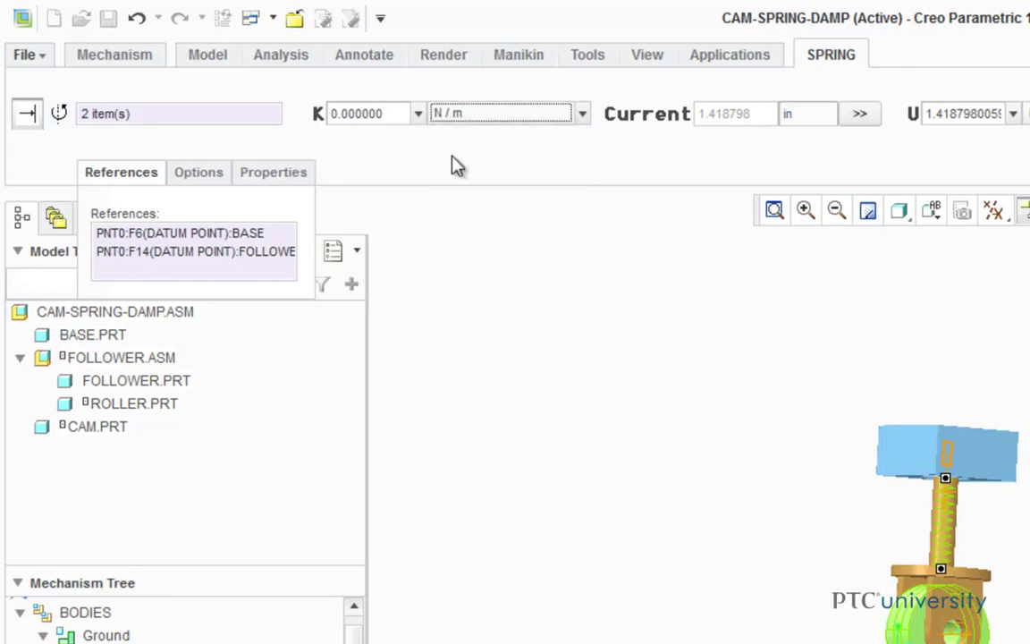
pyautogui.doubleClick(393, 114)
pyautogui.write('100')
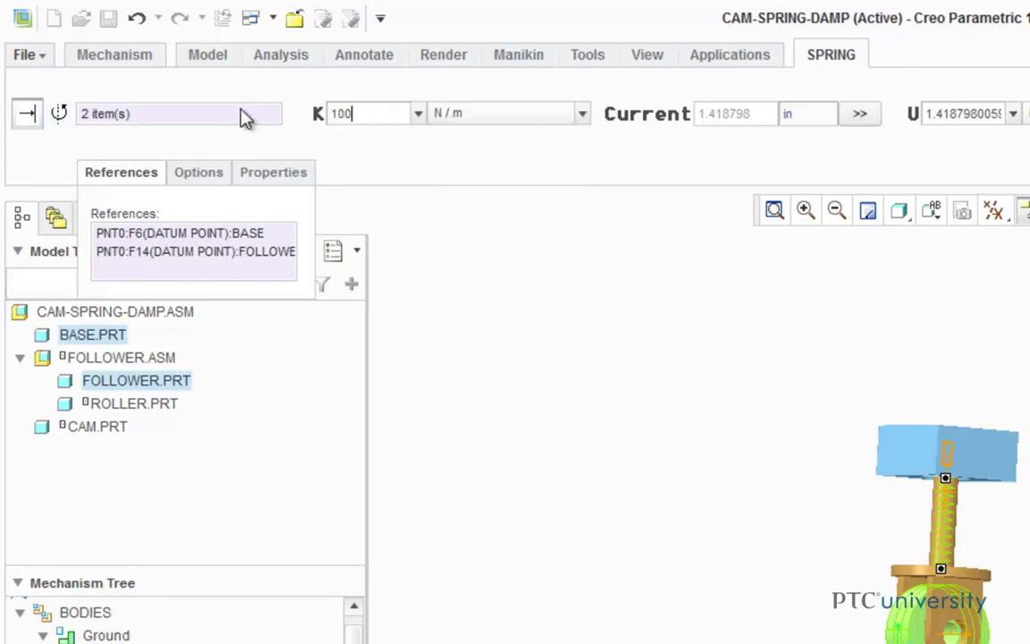
pyautogui.press('Return')
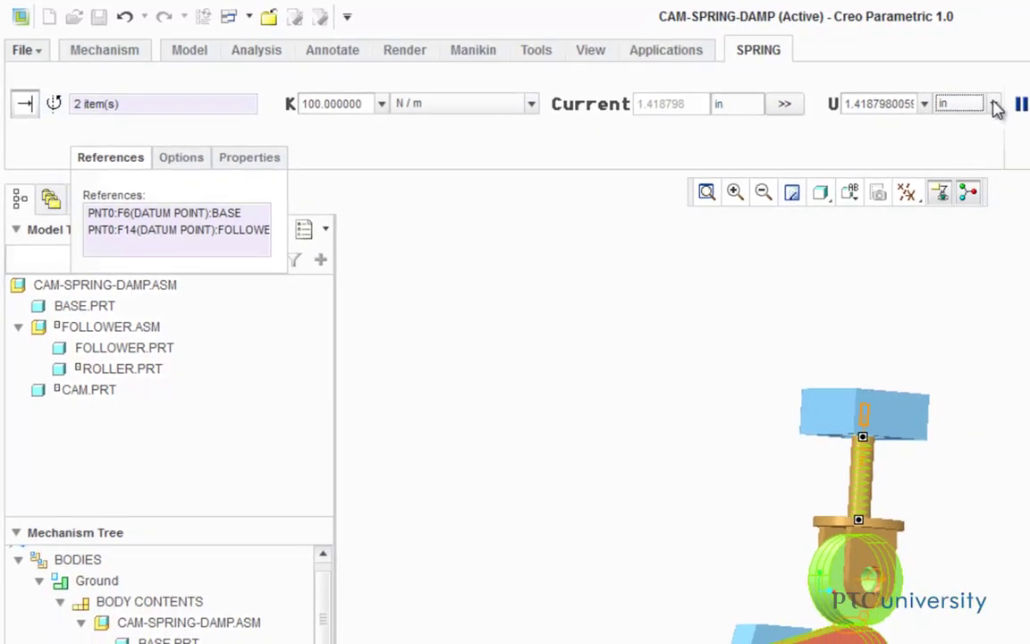
# Set the spring's unstretched length U to 60 mm
pyautogui.click(995, 105)
pyautogui.moveTo(993, 138); pyautogui.dragTo(994, 165)
pyautogui.click(946, 157)
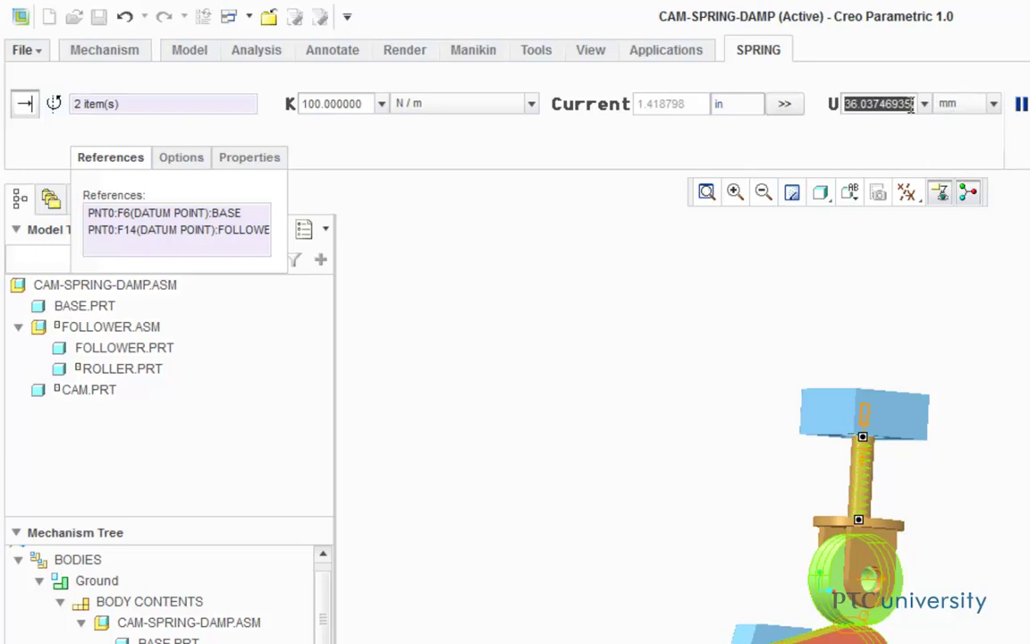
pyautogui.write('60')
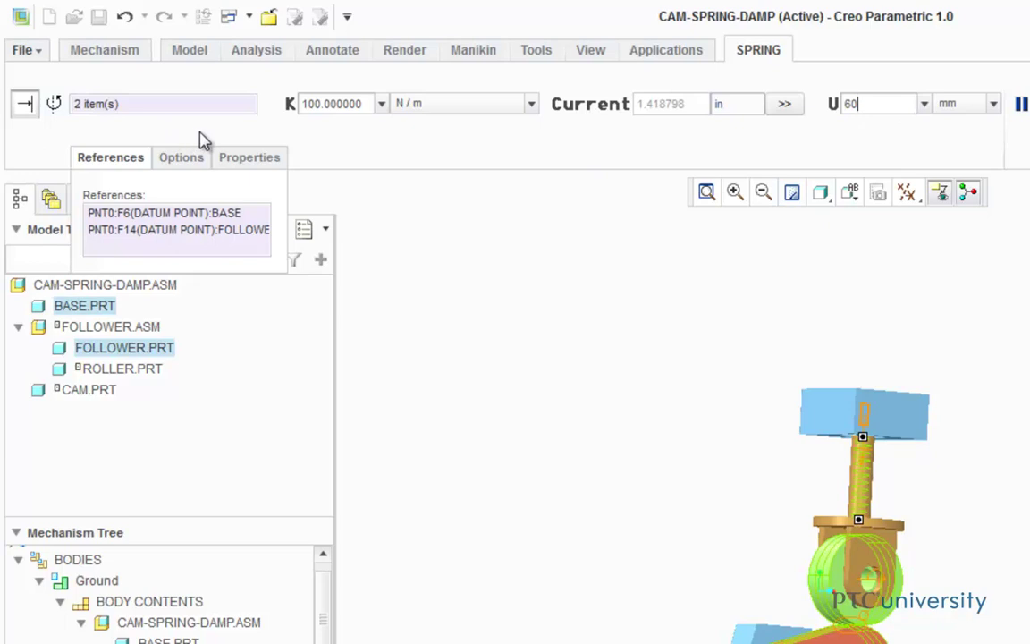
pyautogui.click(193, 161)
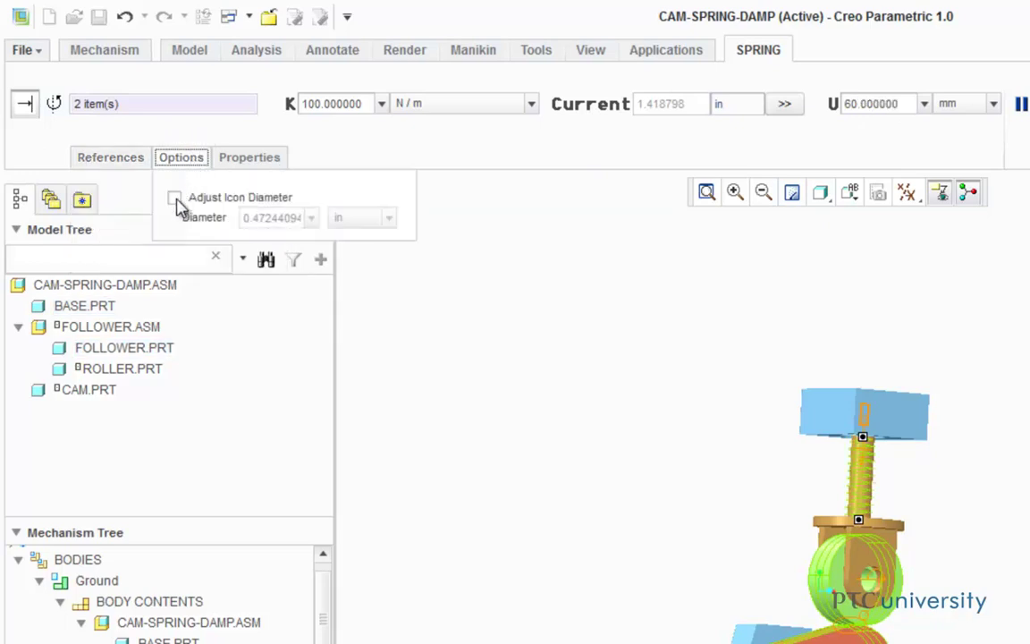
# Give the spring an adjusted icon diameter of 15 mm and complete it
pyautogui.click(175, 199)
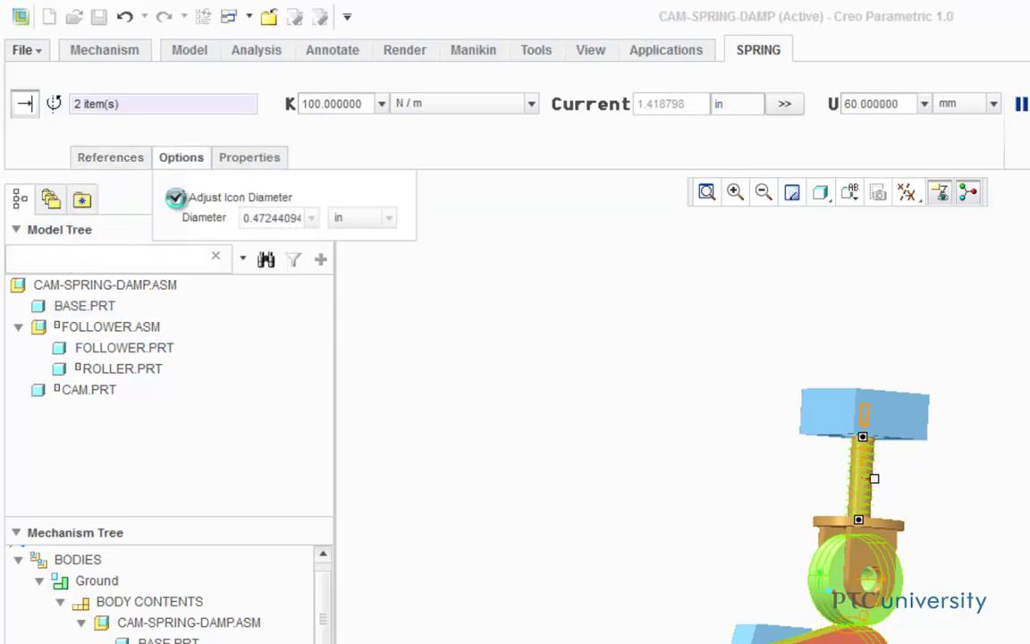
pyautogui.click(393, 220)
pyautogui.click(385, 289)
pyautogui.click(385, 289)
pyautogui.click(341, 289)
pyautogui.click(286, 218)
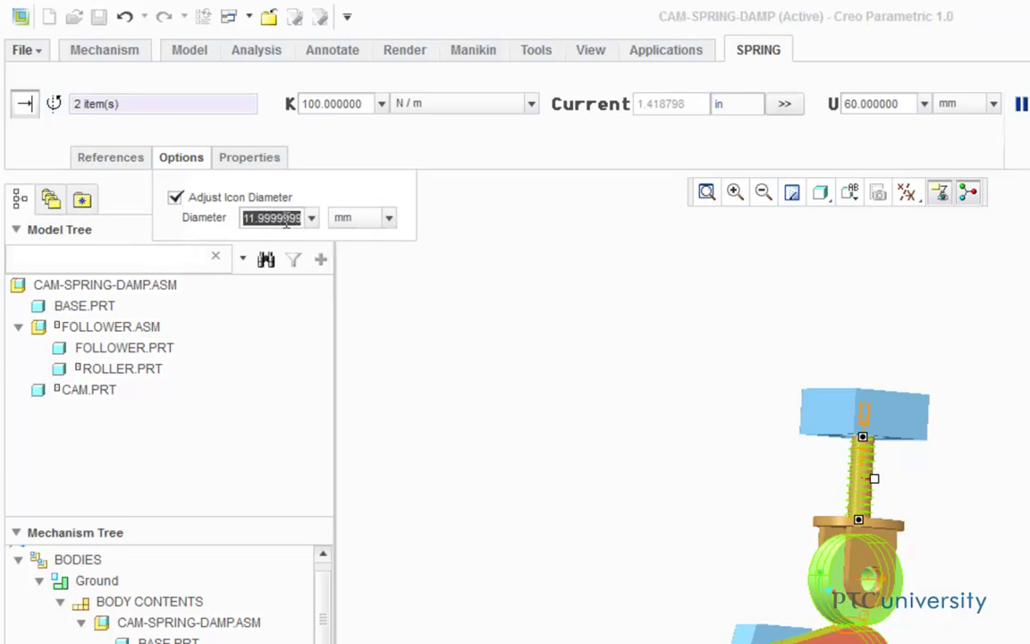
pyautogui.write('15')
pyautogui.press('Return')
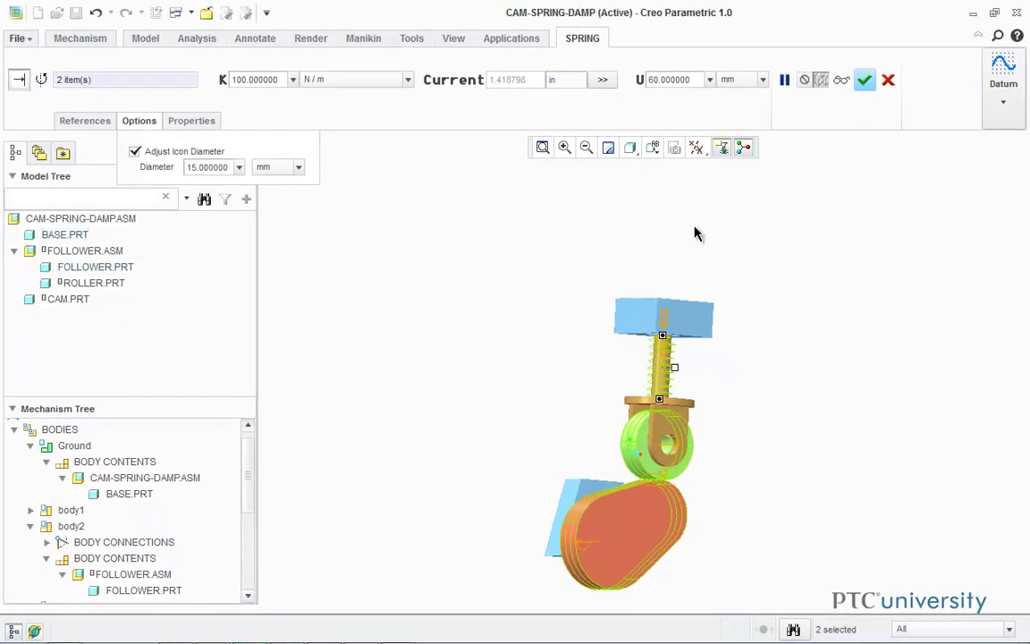
pyautogui.click(863, 79)
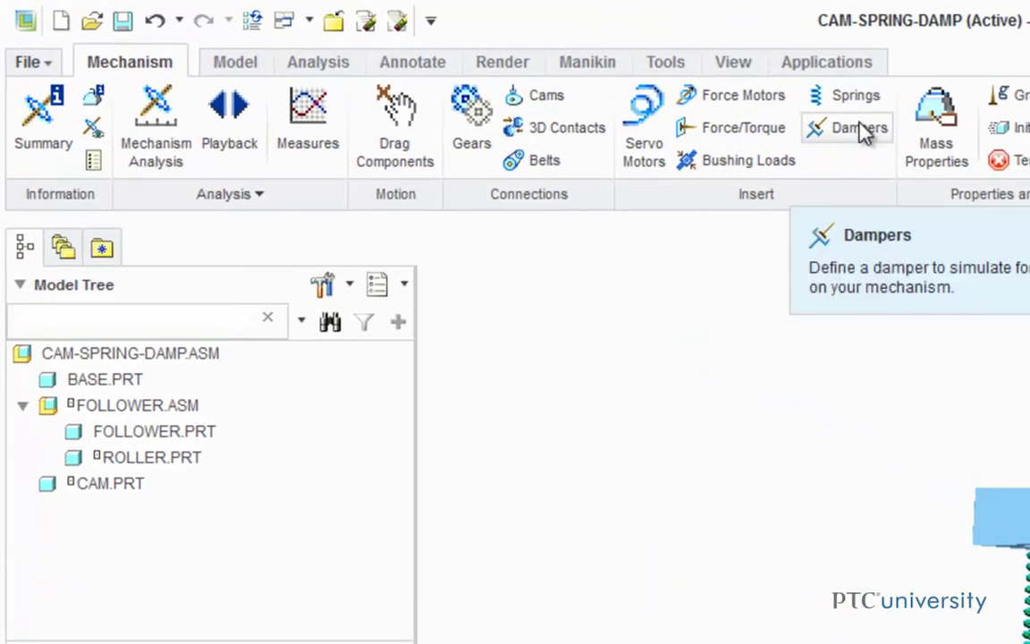
# Start a new damper and show its empty reference list, with C still 0
pyautogui.click(859, 129)
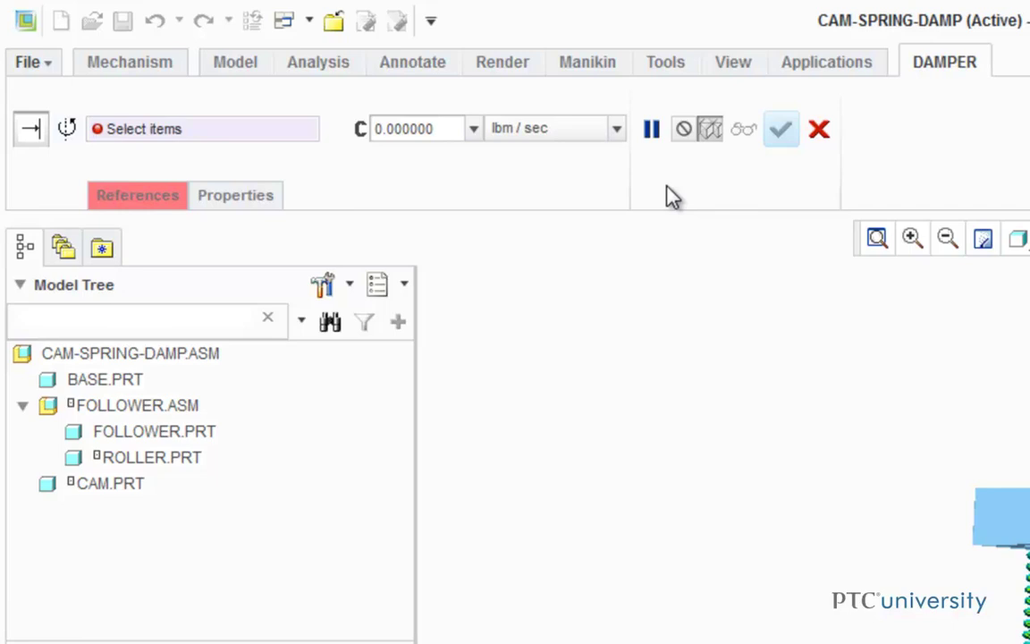
pyautogui.click(141, 197)
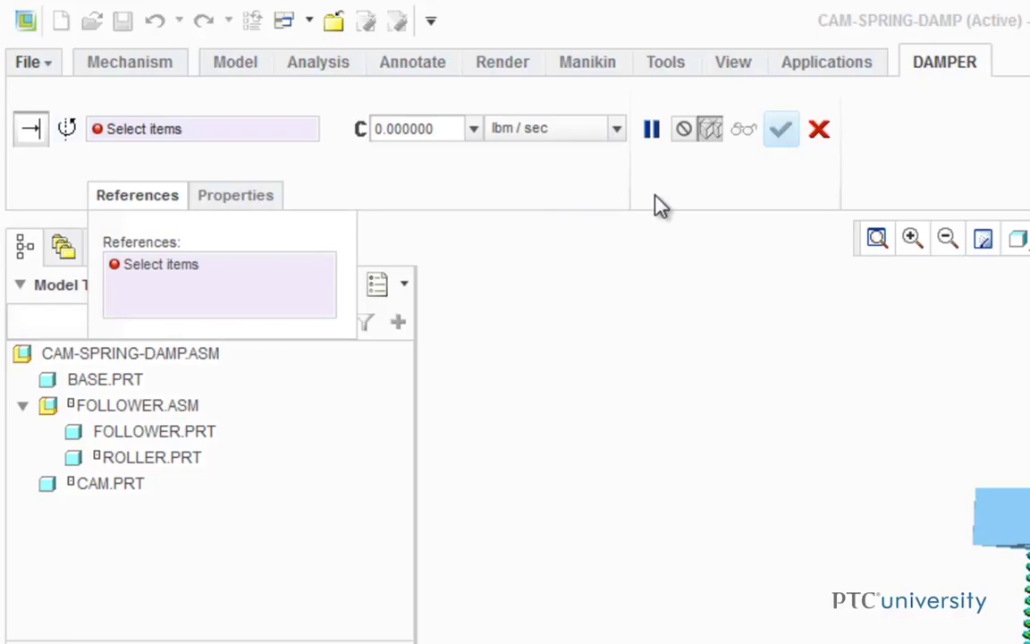
pyautogui.click(672, 66)
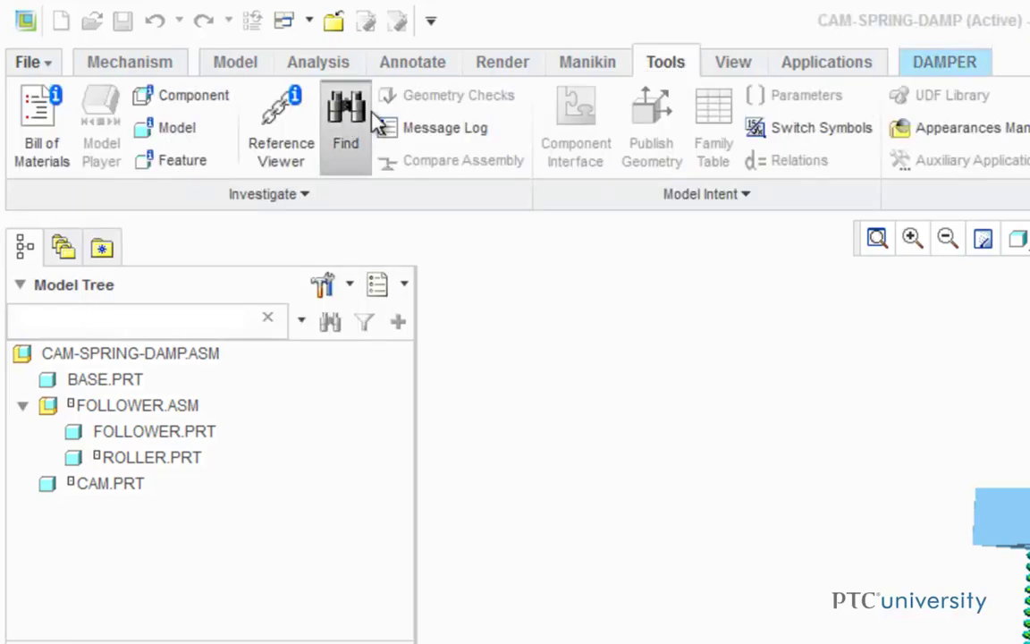
# Find and add the BASE and FOLLOWER PNT0 datum points as the damper's references
pyautogui.click(345, 125)
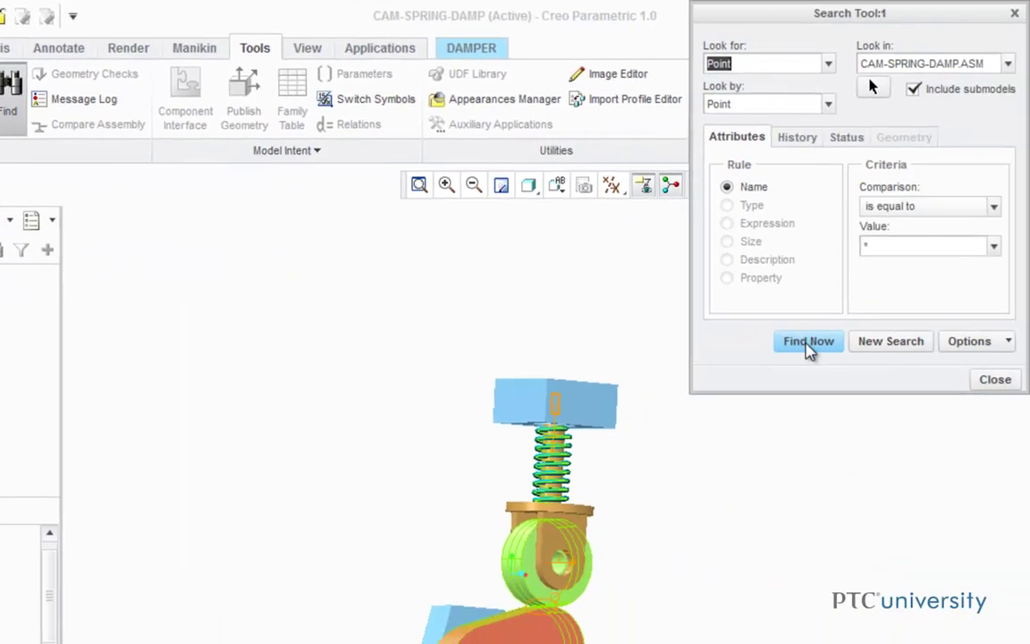
pyautogui.click(809, 345)
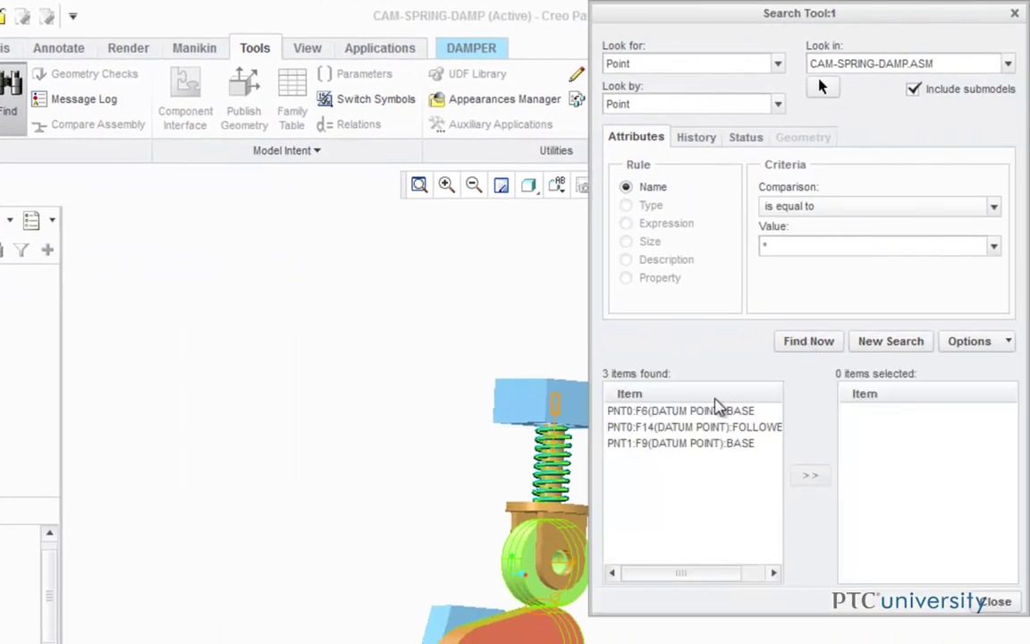
pyautogui.moveTo(677, 416); pyautogui.dragTo(671, 433)
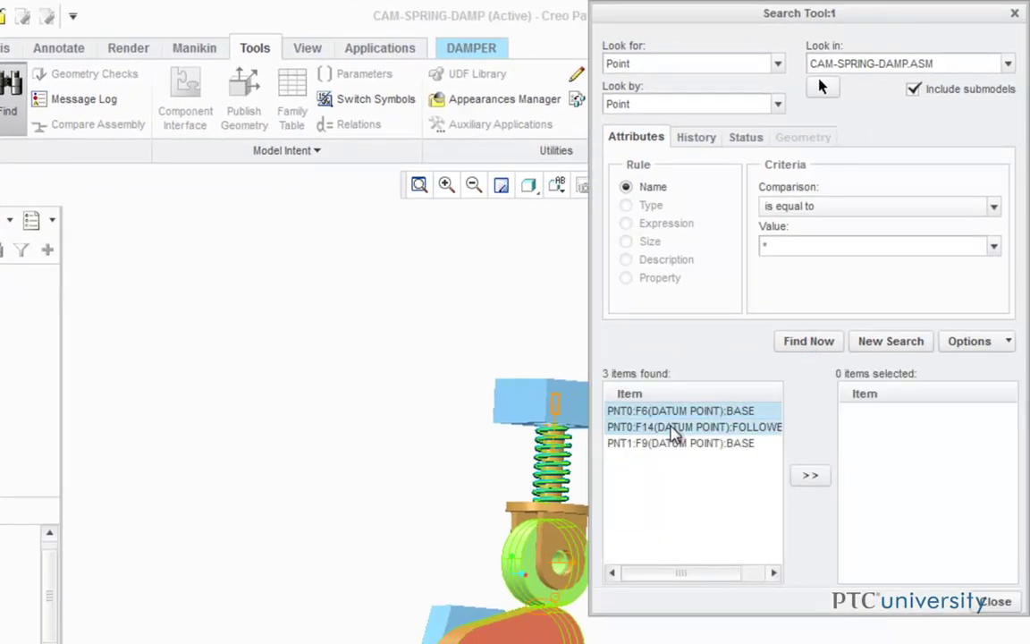
pyautogui.click(810, 475)
pyautogui.click(990, 600)
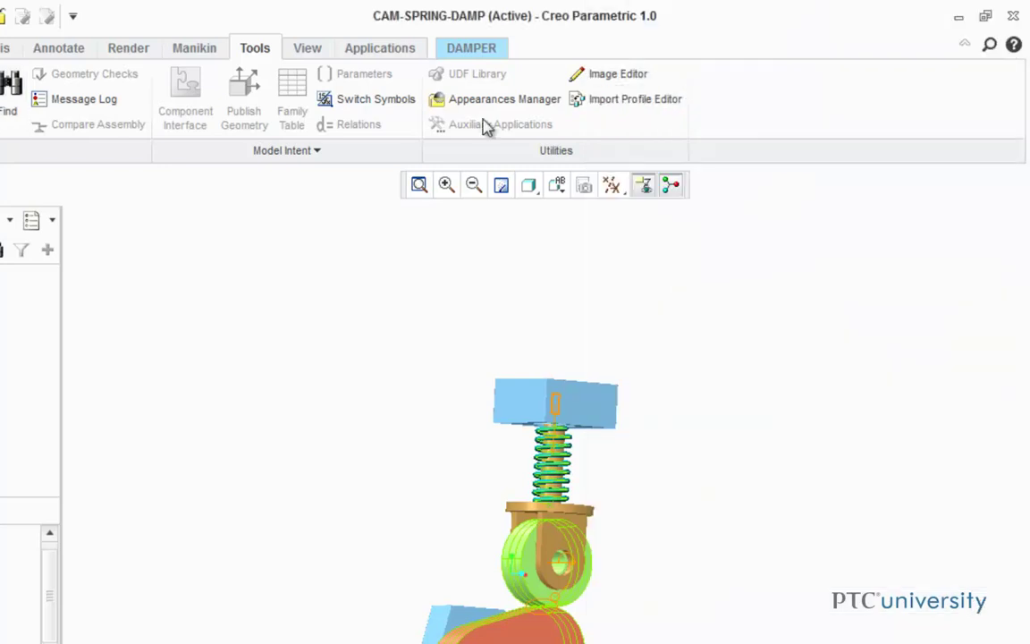
pyautogui.click(487, 49)
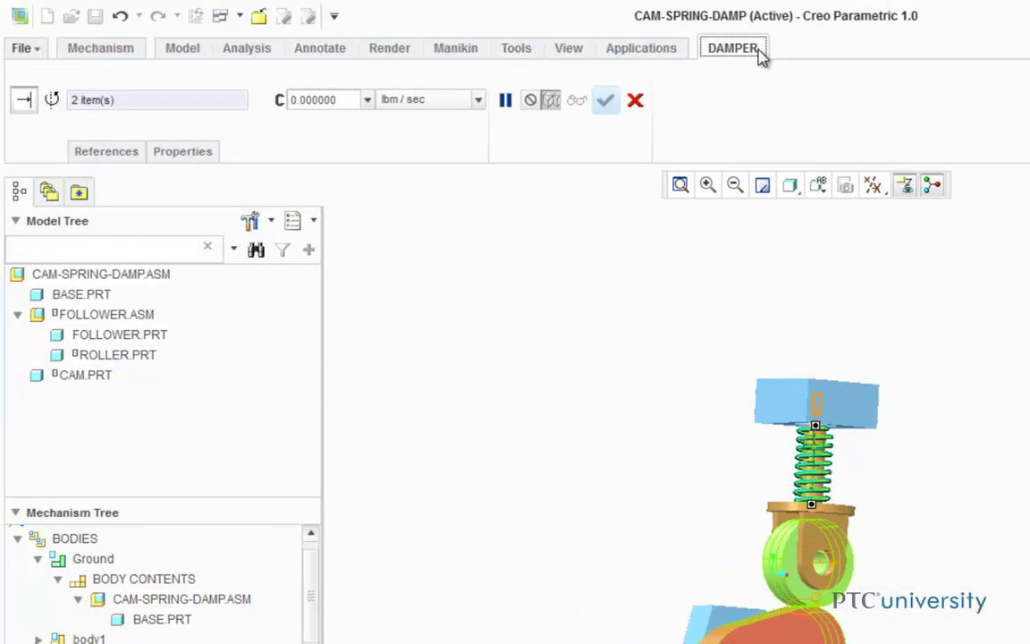
# Confirm the damper's base and follower point references, set C to 100 N sec/m, and finish it
pyautogui.click(89, 154)
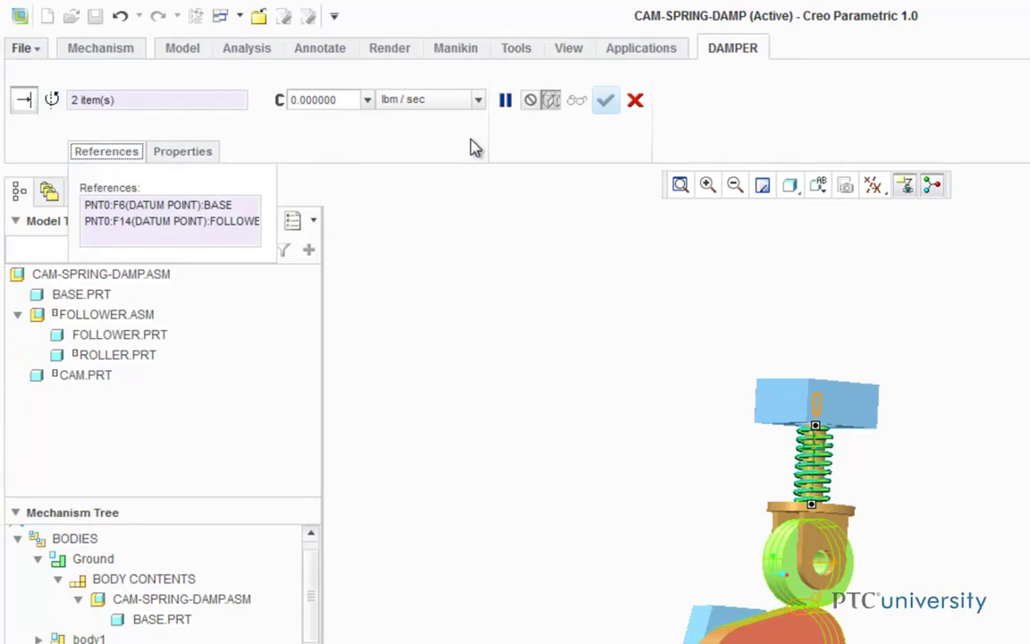
pyautogui.click(479, 101)
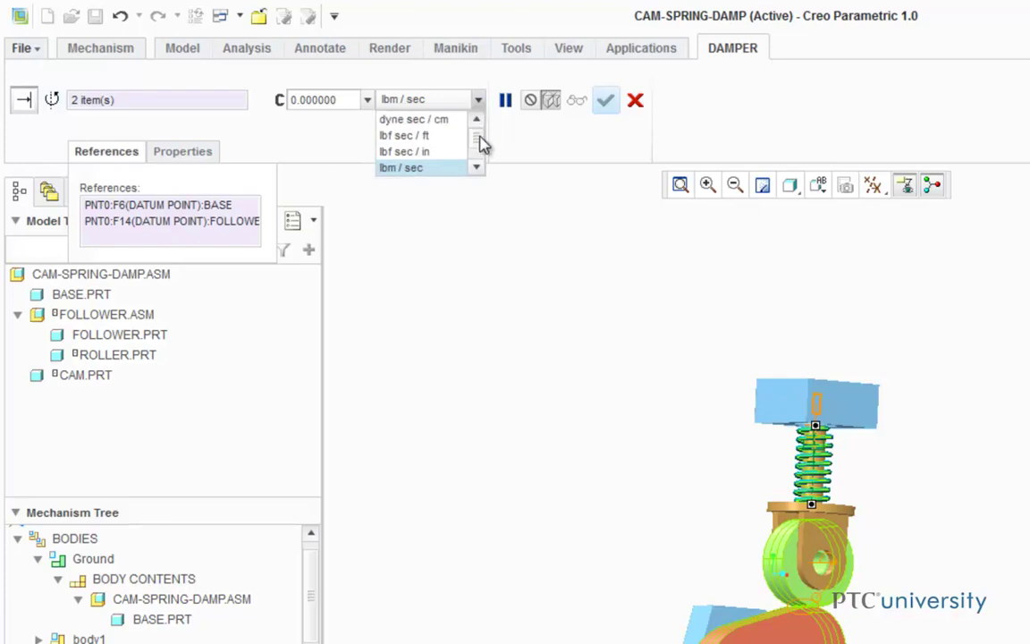
pyautogui.scroll(-1, 478, 143)
pyautogui.click(441, 154)
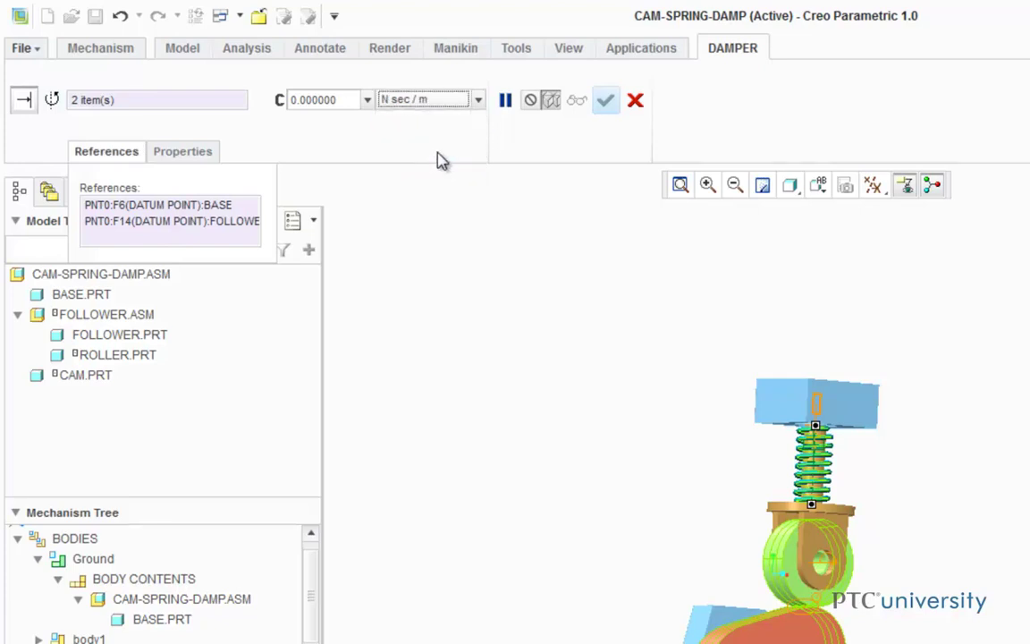
pyautogui.doubleClick(344, 97)
pyautogui.write('1')
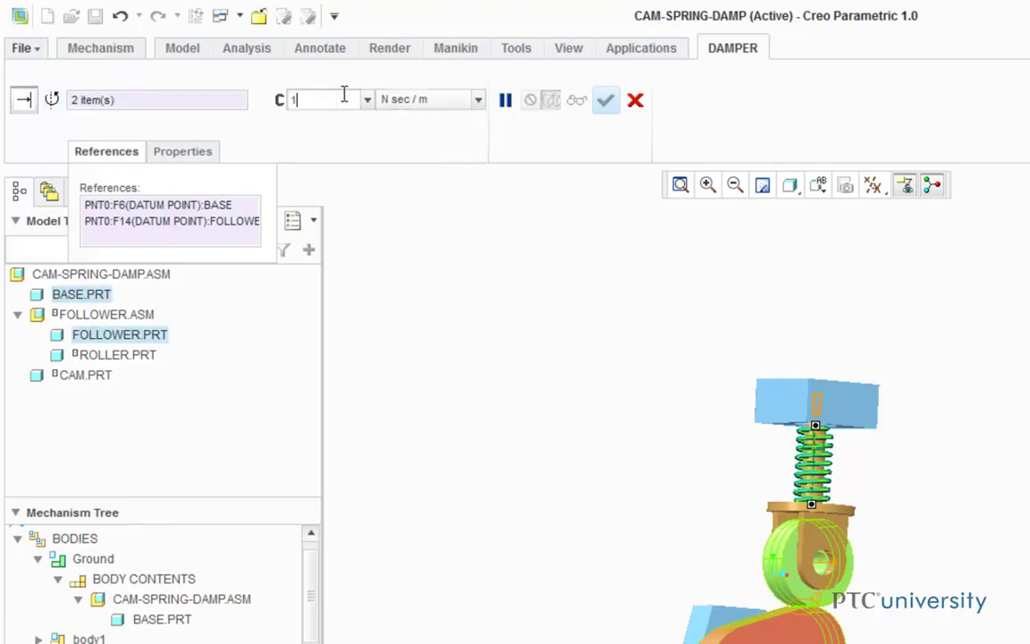
pyautogui.write('00')
pyautogui.click(196, 205)
pyautogui.click(191, 222)
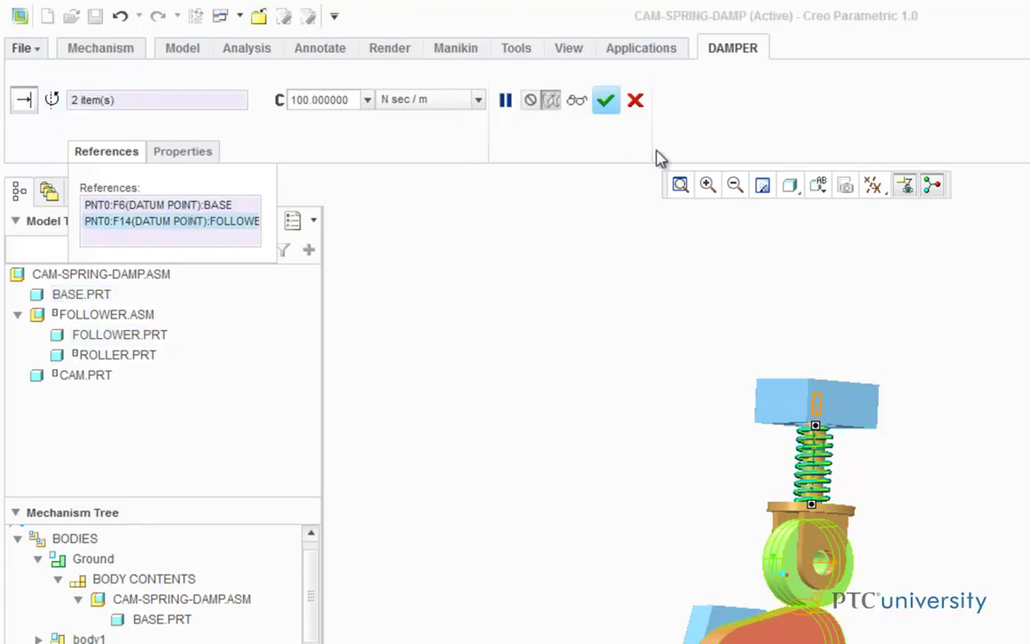
pyautogui.click(605, 102)
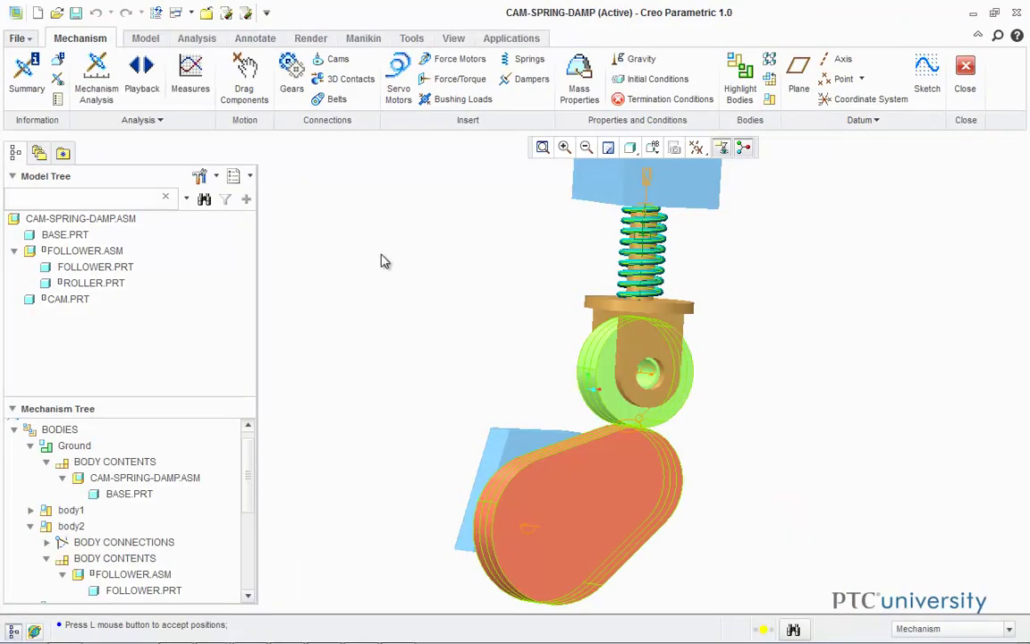
# Use Drag Components to grab the cam and rotate it, watching the follower respond
pyautogui.click(258, 96)
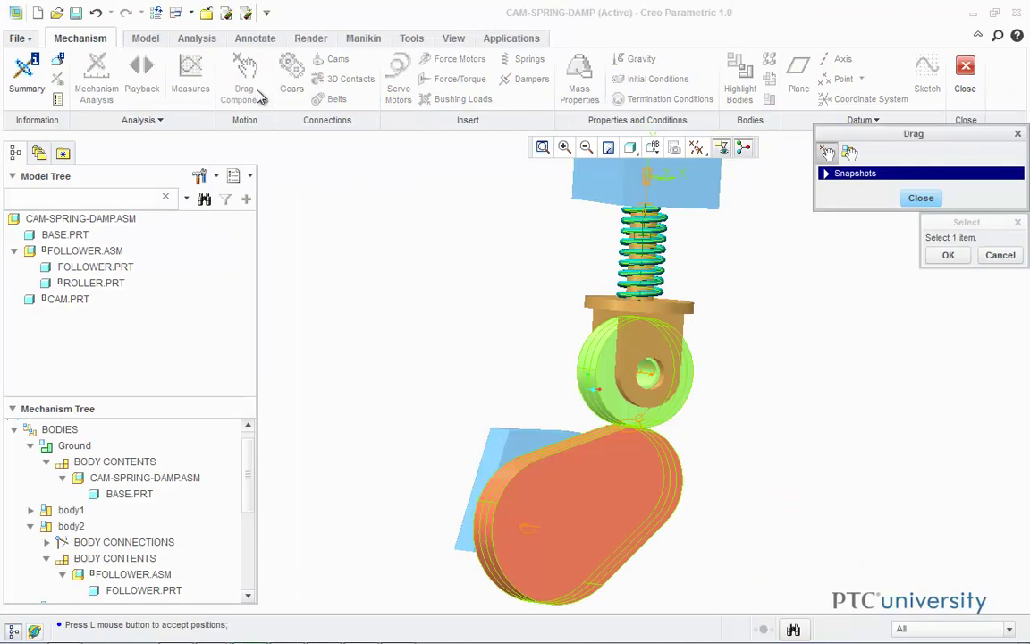
pyautogui.click(637, 462)
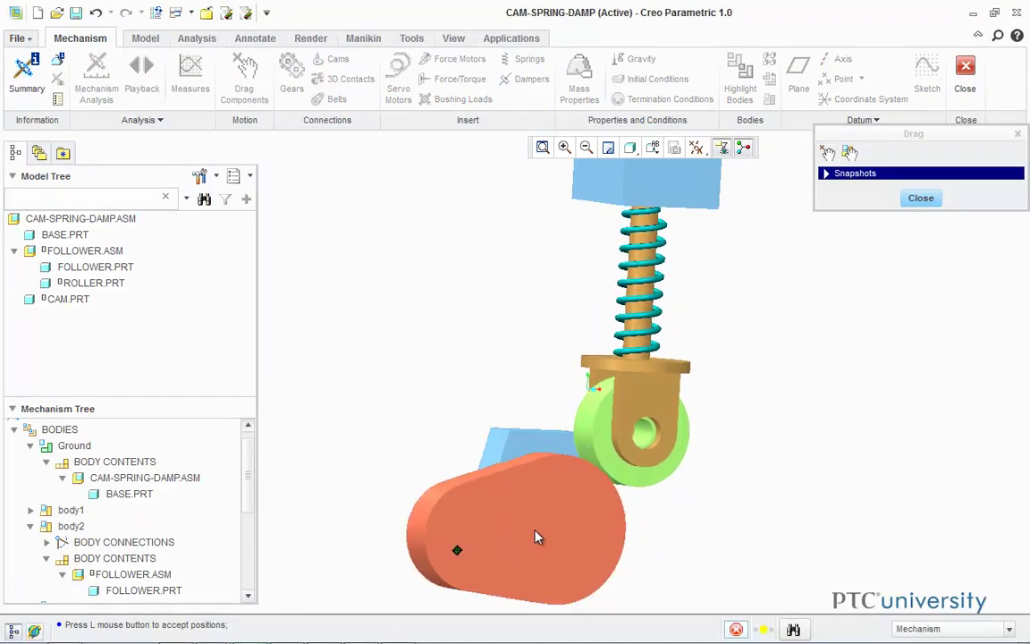